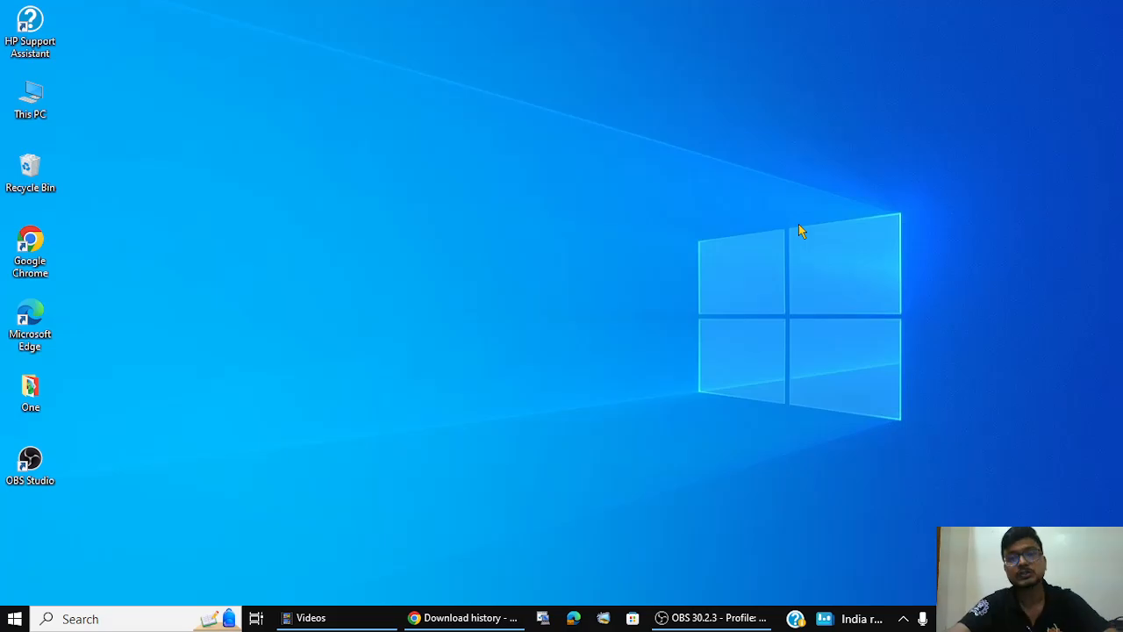
# Step: Switch to Chrome and look over the Gmsh website, including its downloads, documentation, screenshots, references and example mesh images
pyautogui.click(455, 618)
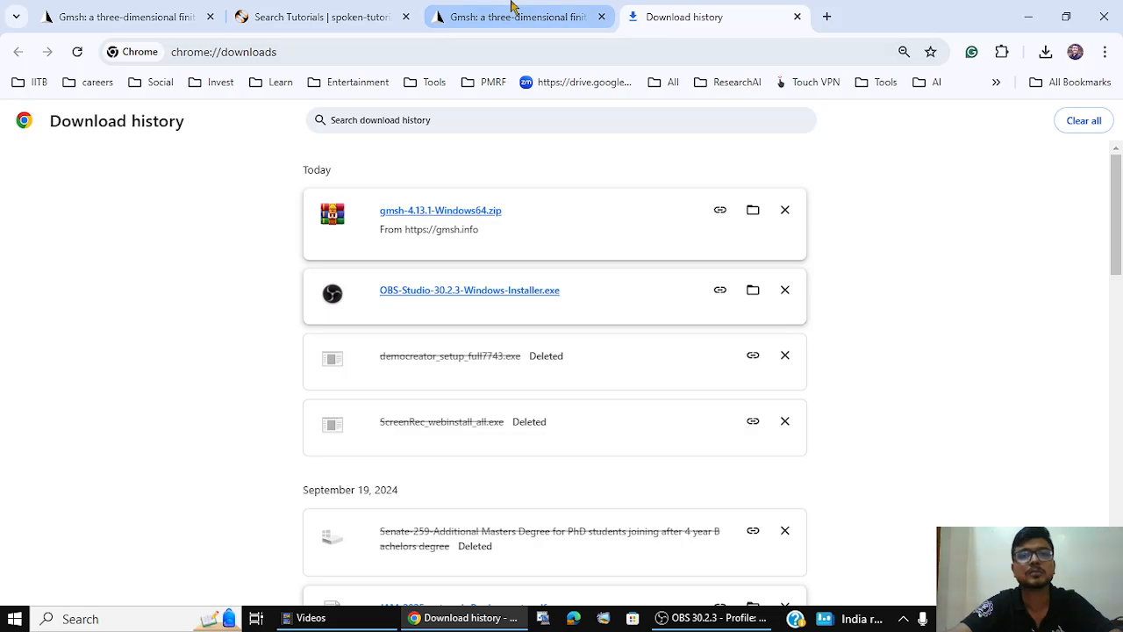
pyautogui.click(514, 9)
pyautogui.scroll(3, 423, 211)
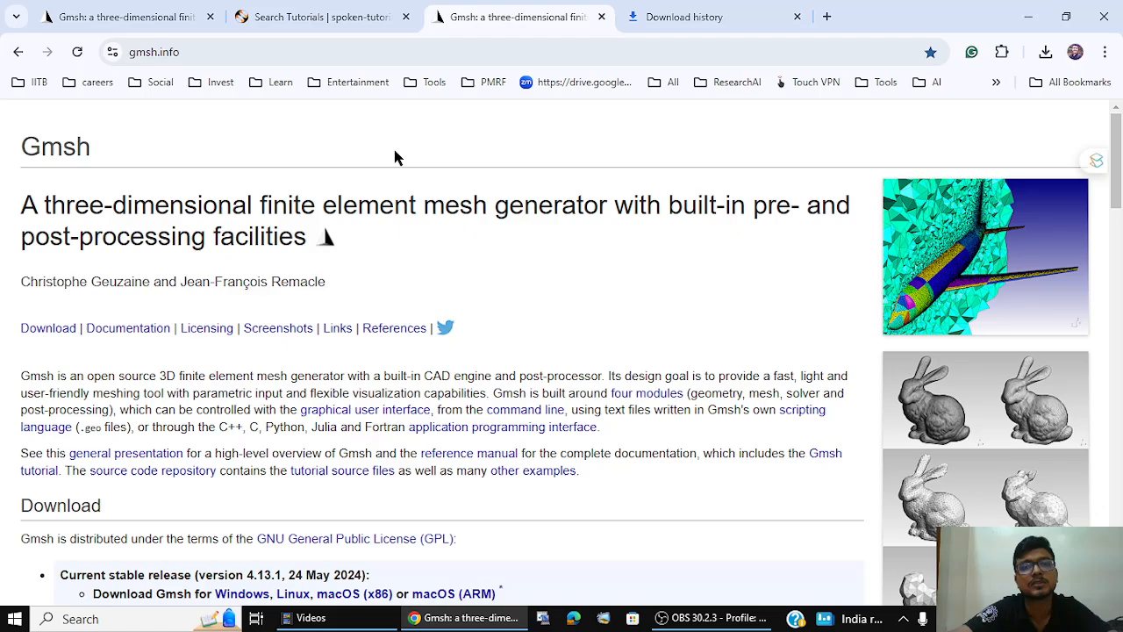
pyautogui.scroll(-5, 477, 169)
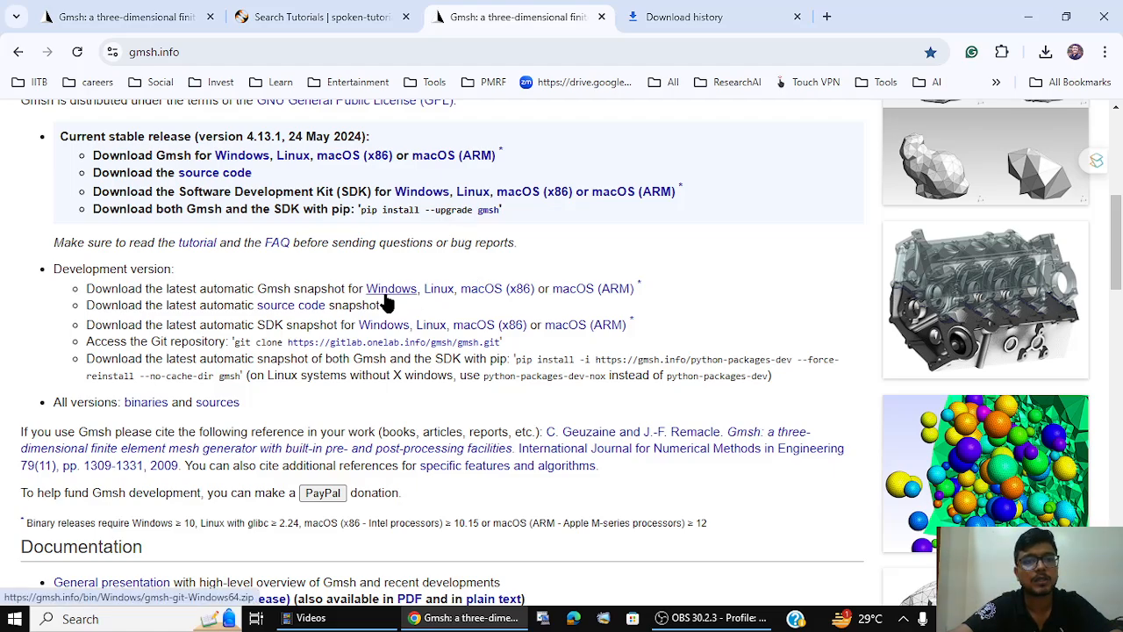
pyautogui.scroll(5, 387, 302)
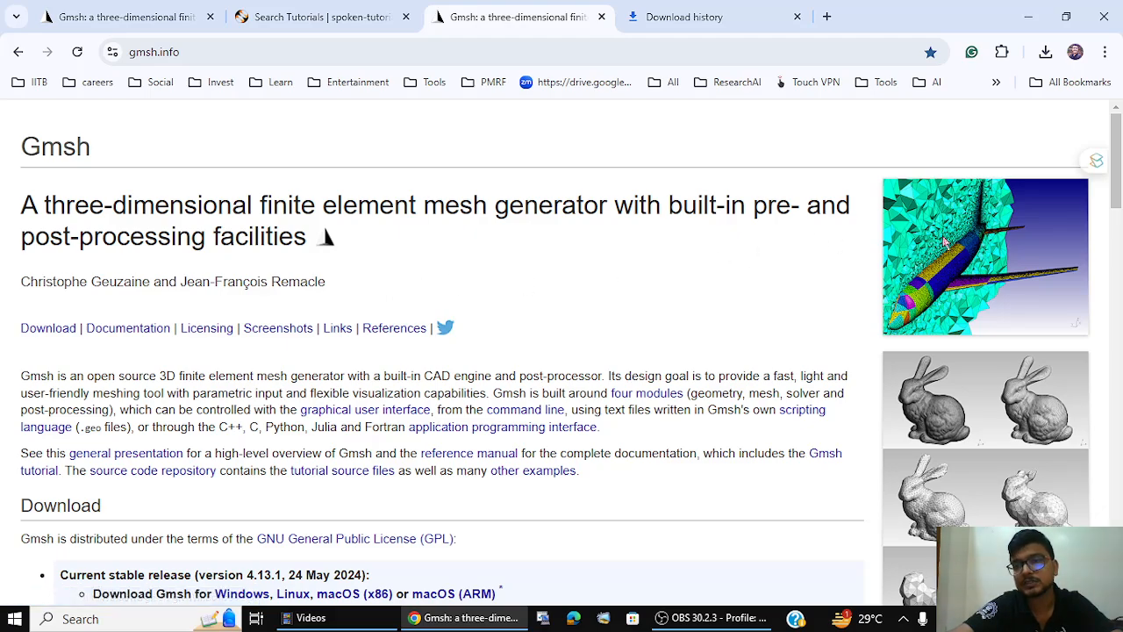
pyautogui.scroll(-3, 948, 249)
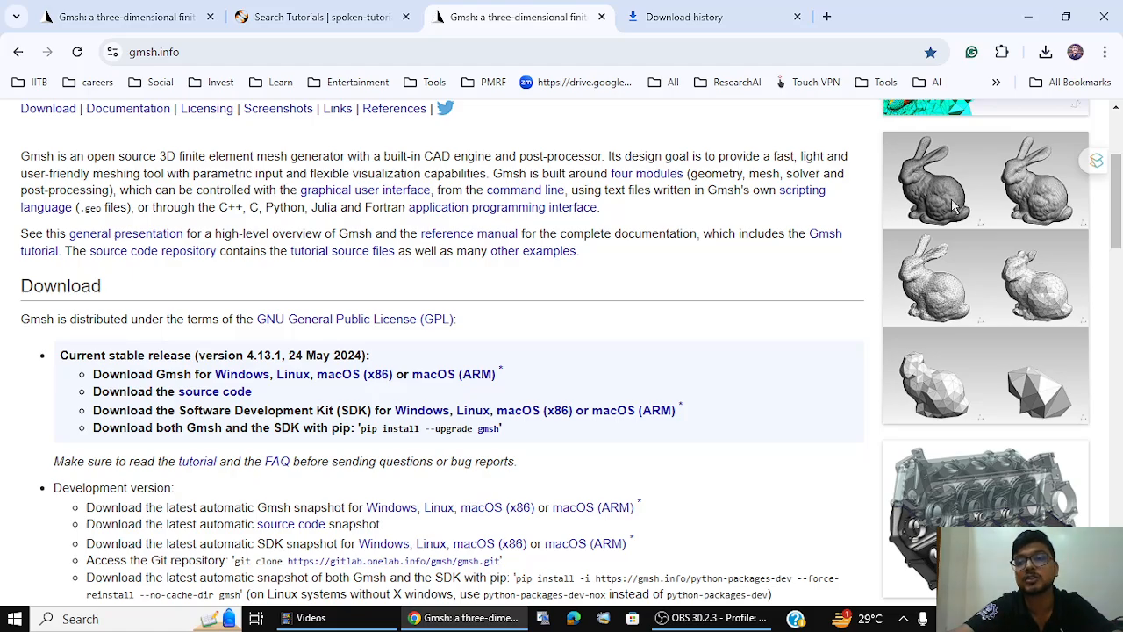
pyautogui.scroll(-10, 955, 205)
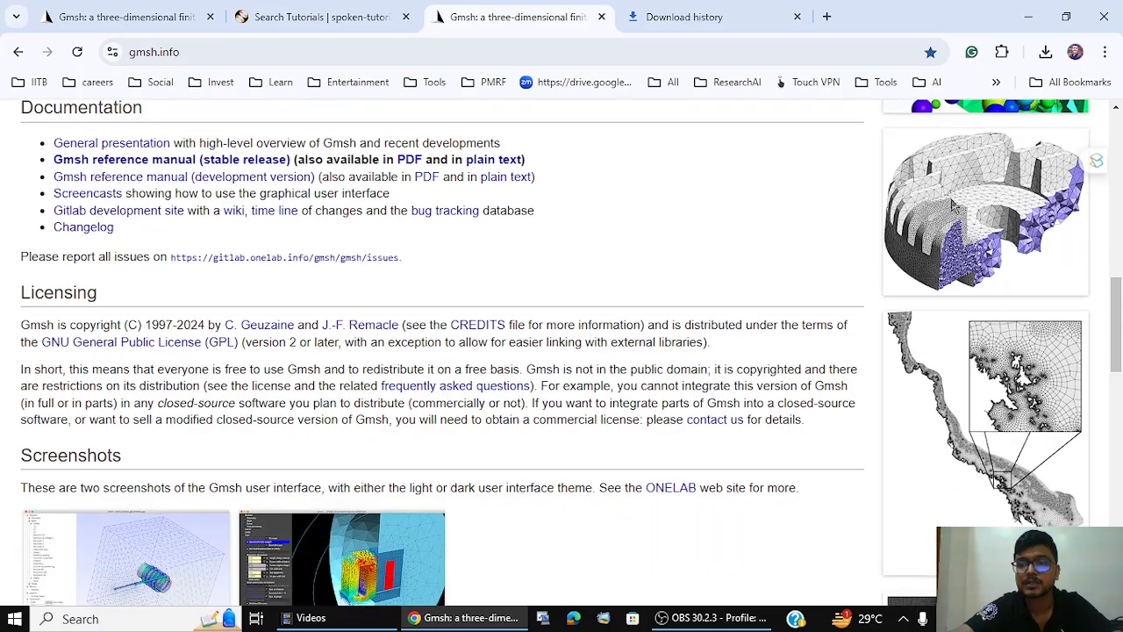
pyautogui.scroll(-6, 955, 205)
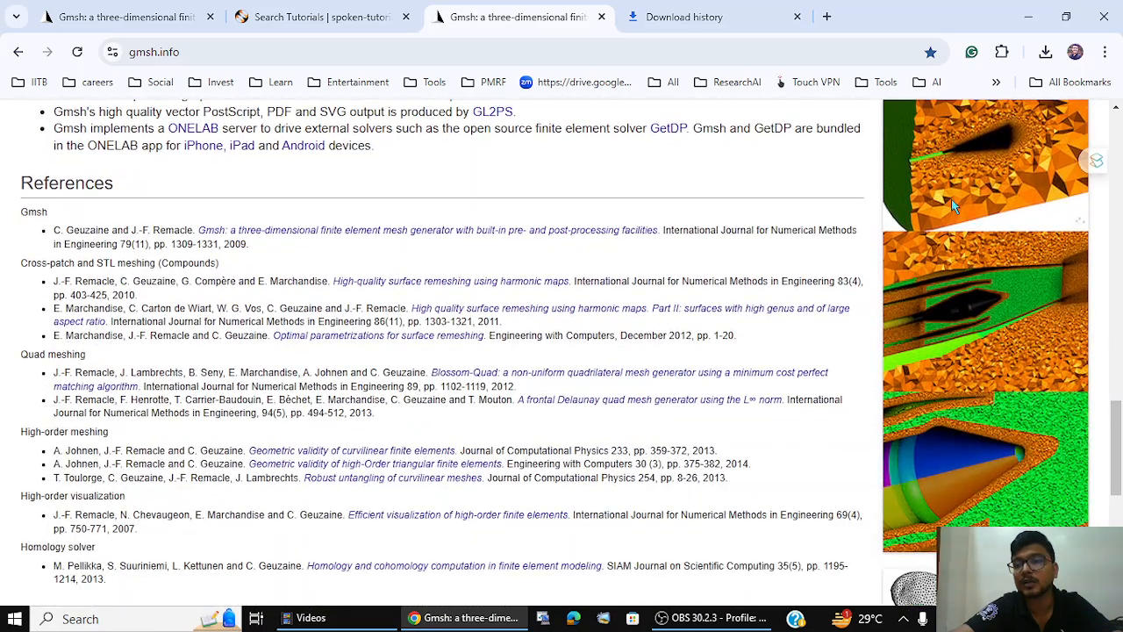
pyautogui.scroll(-3, 955, 205)
pyautogui.scroll(18, 954, 204)
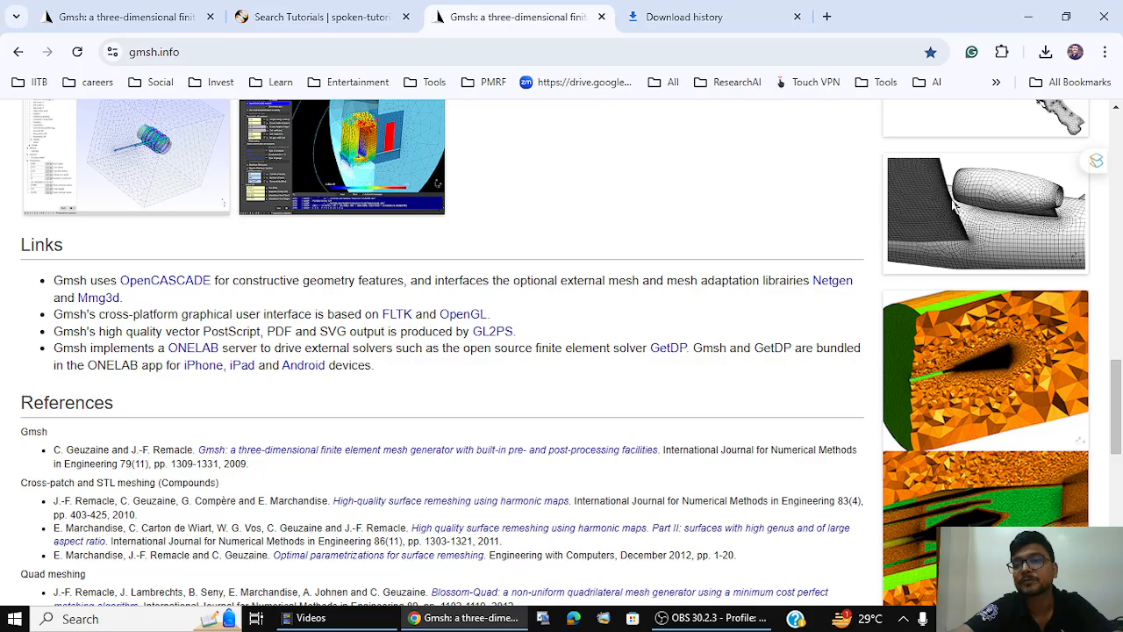
pyautogui.scroll(5, 954, 204)
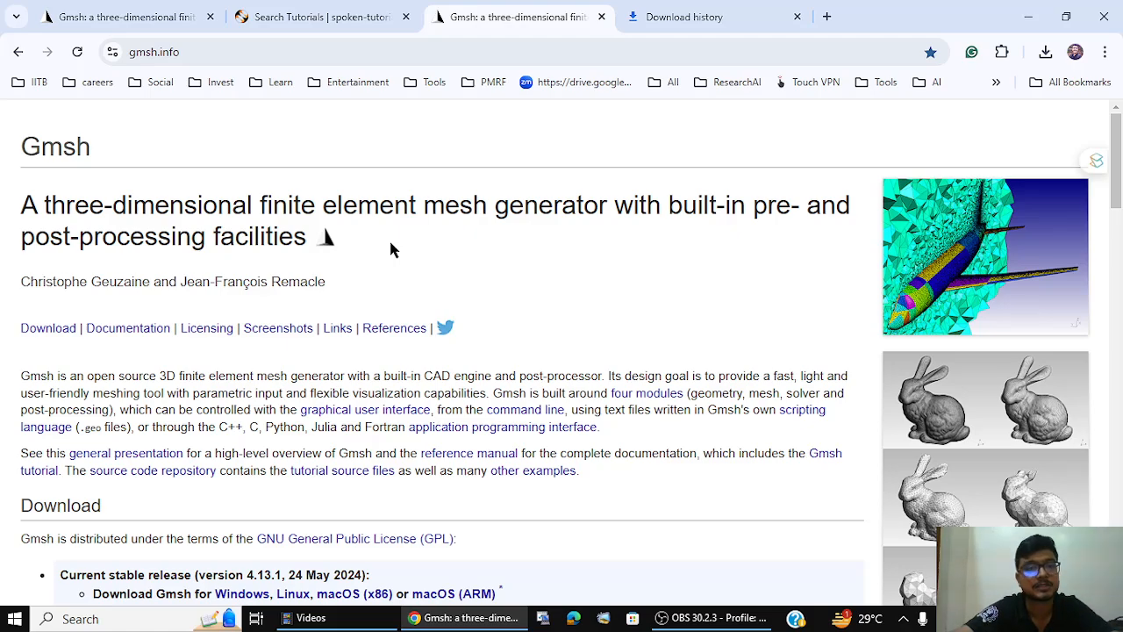
pyautogui.scroll(-5, 392, 250)
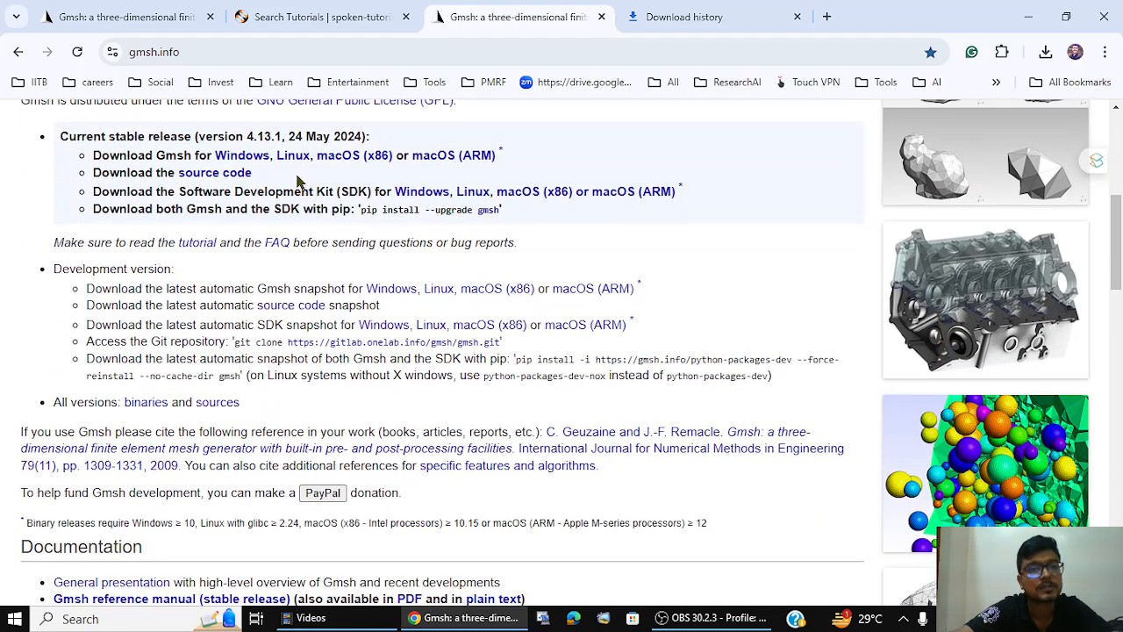
pyautogui.click(243, 158)
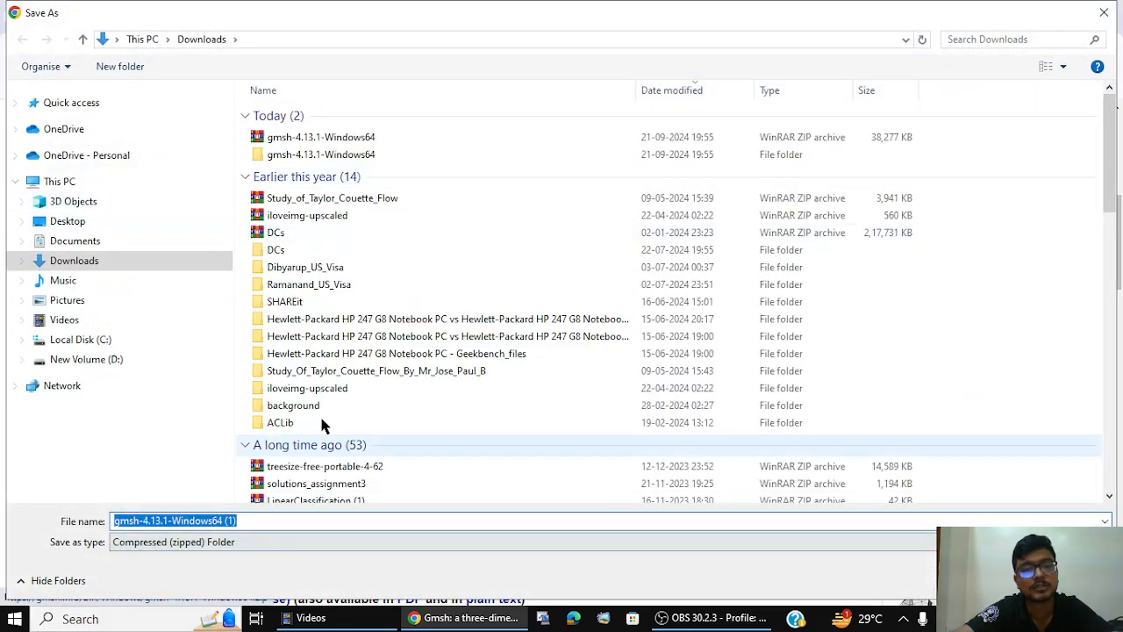
pyautogui.click(1104, 12)
# Step: Locate the downloaded gmsh-4.13.1-Windows64.zip through the browser's download history and open the inner folder of its extracted copy
pyautogui.click(1107, 53)
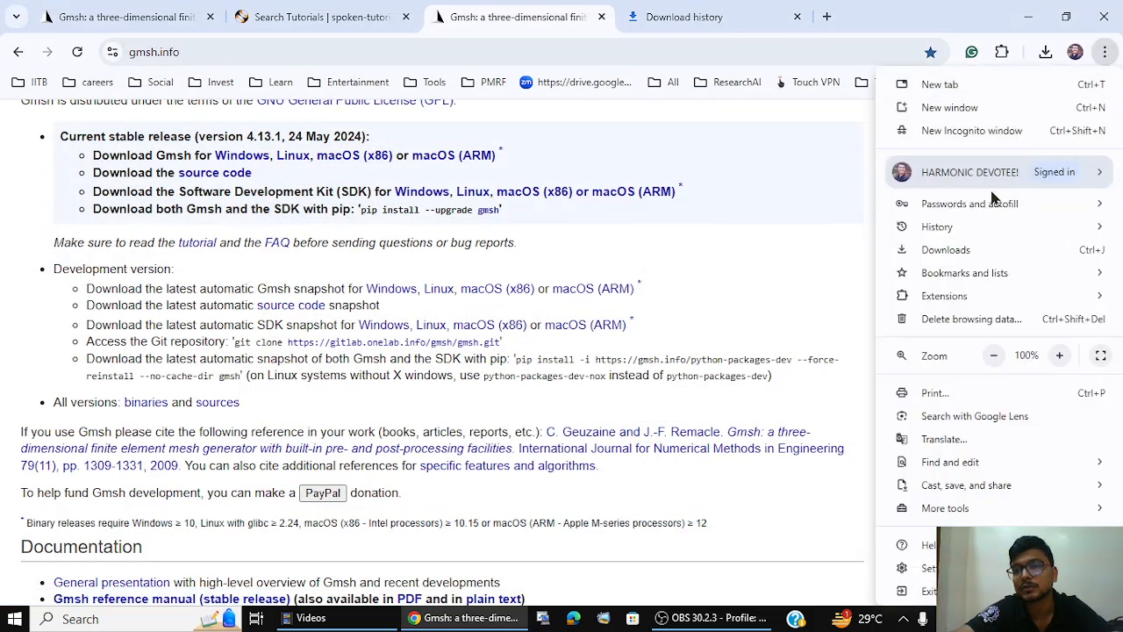
pyautogui.click(954, 249)
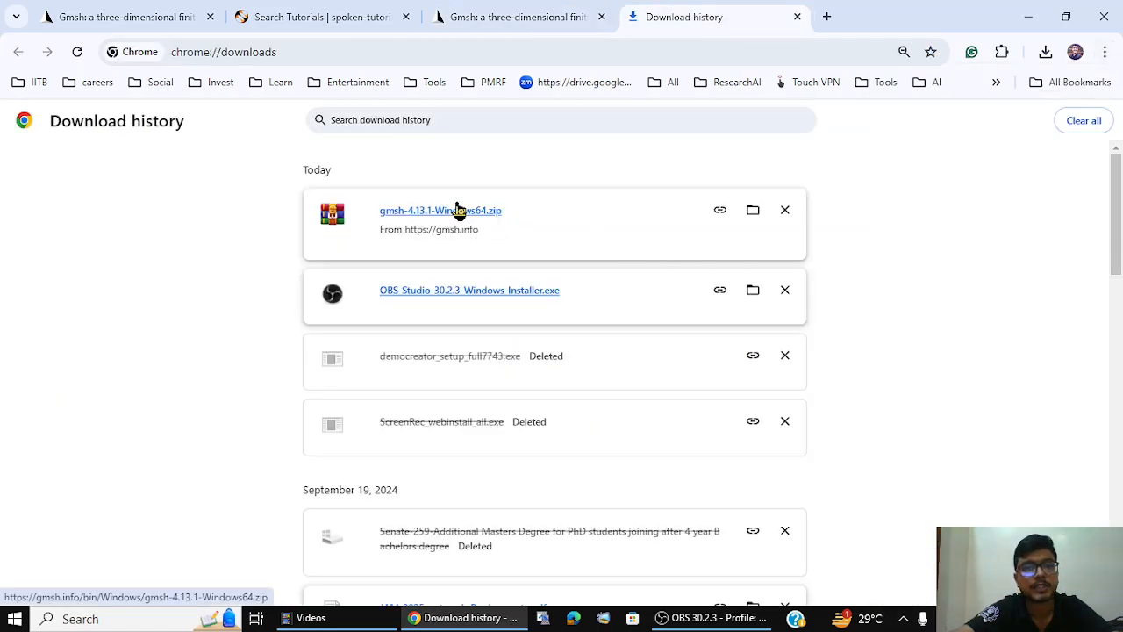
pyautogui.click(760, 213)
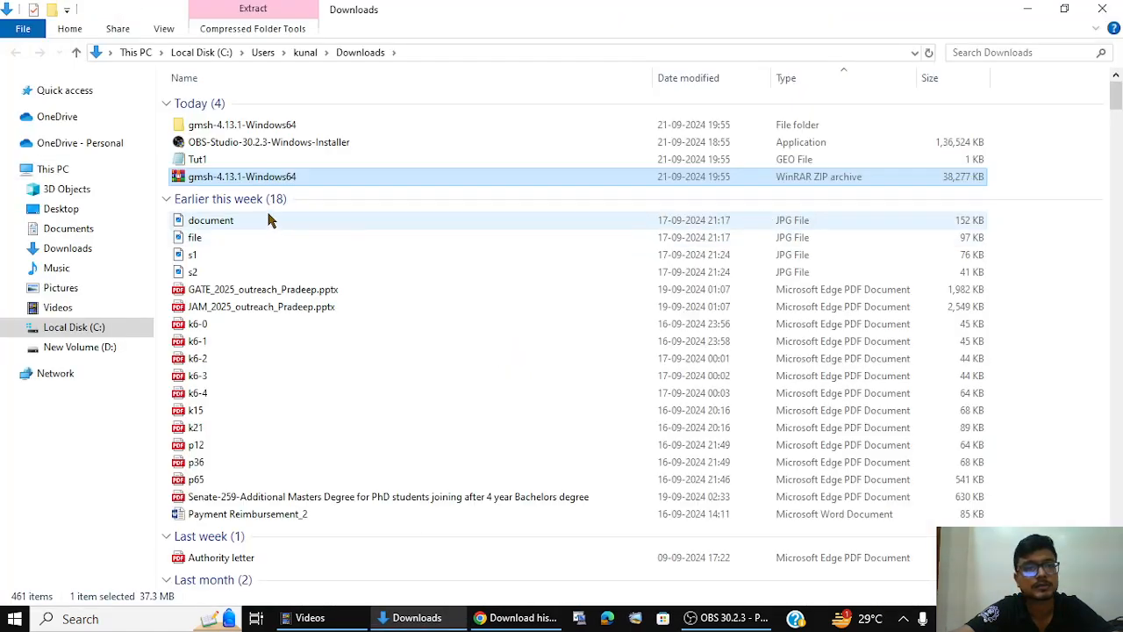
pyautogui.click(245, 127)
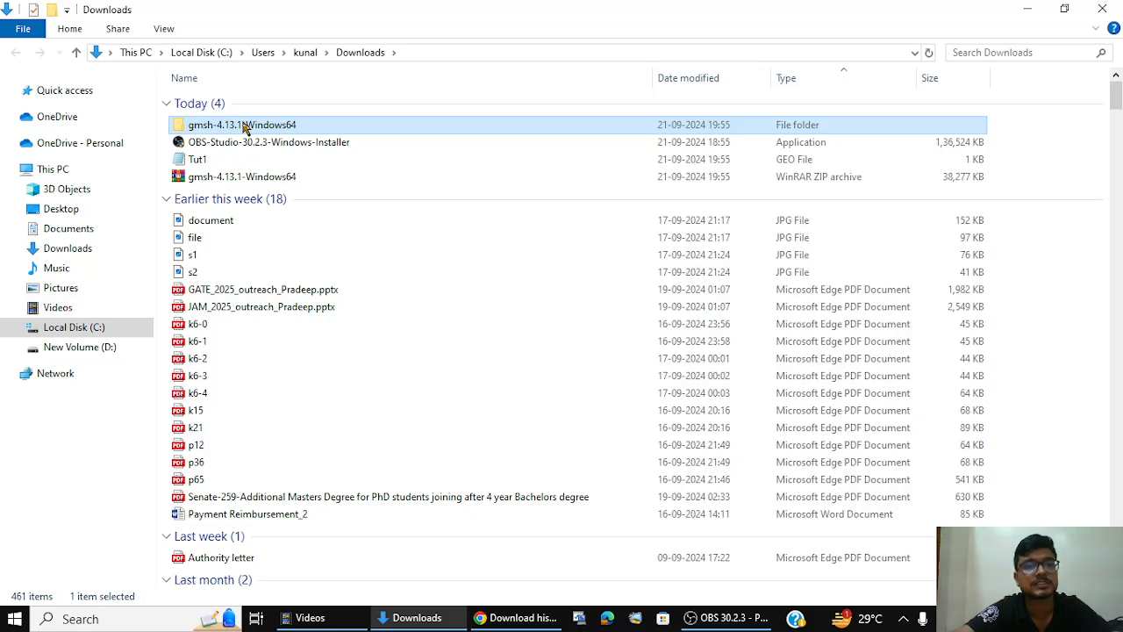
pyautogui.doubleClick(246, 127)
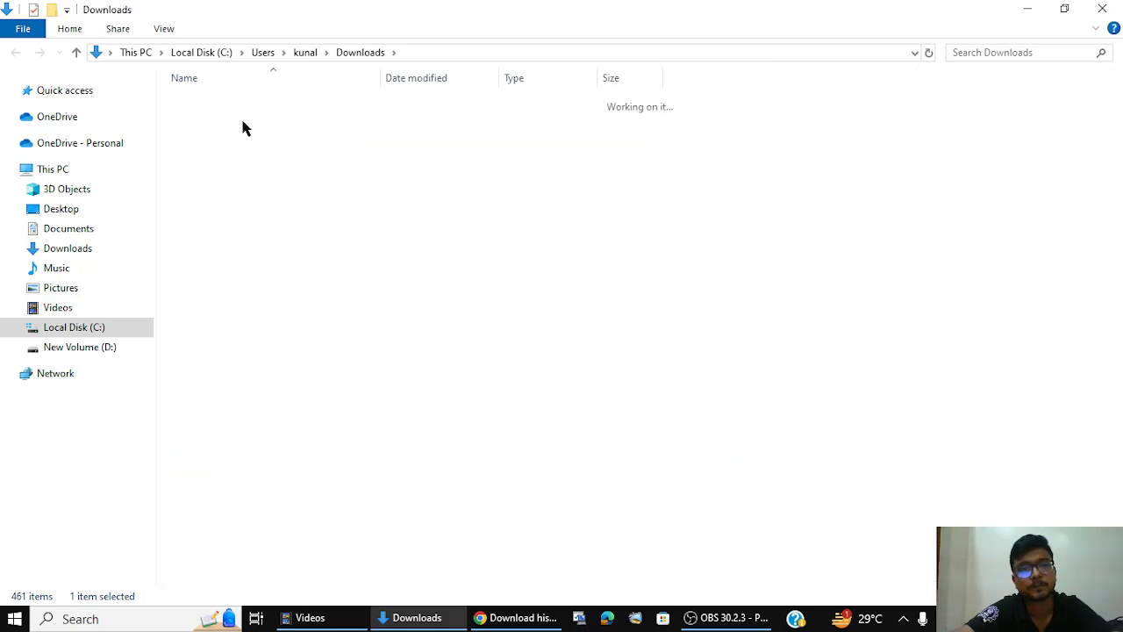
pyautogui.doubleClick(246, 105)
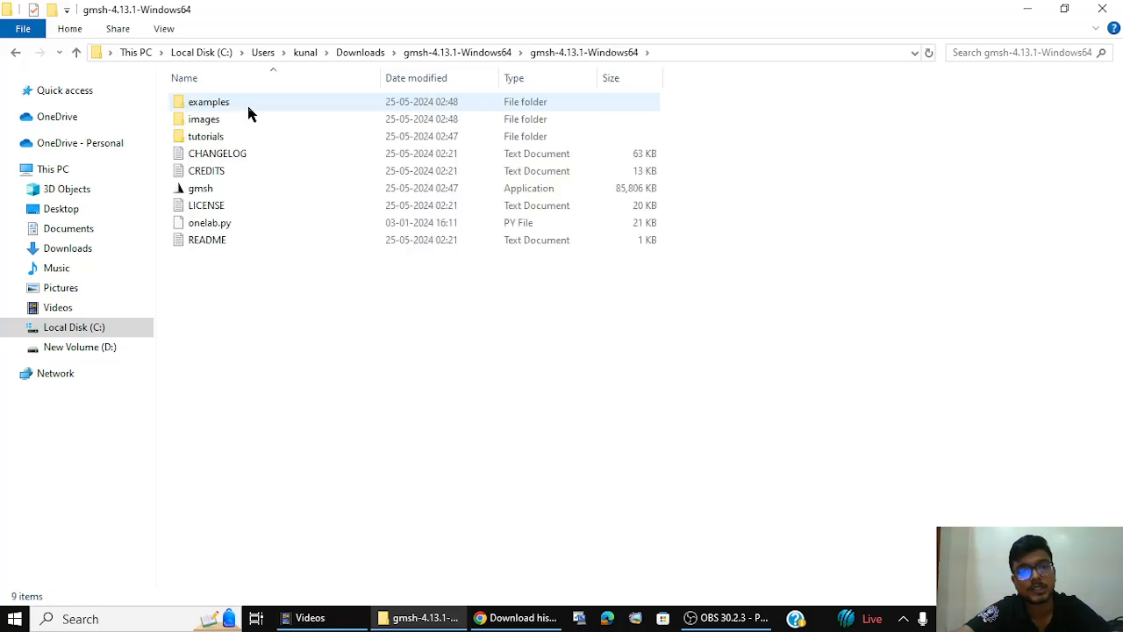
# Step: Launch the gmsh application from the extracted folder, close it, and launch it again
pyautogui.click(235, 187)
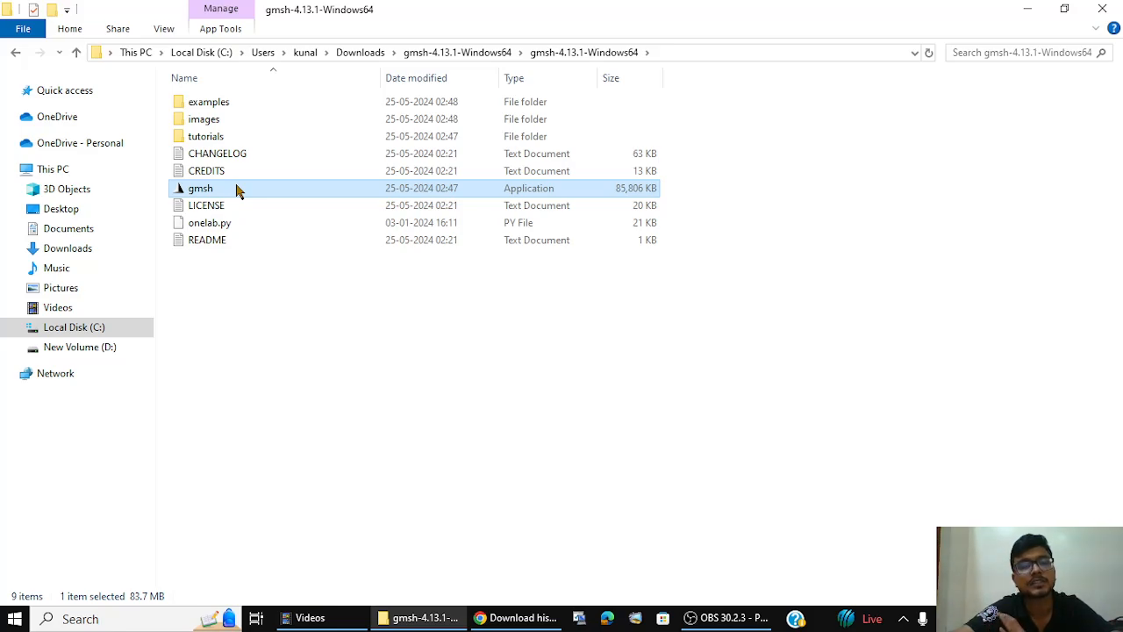
pyautogui.doubleClick(303, 195)
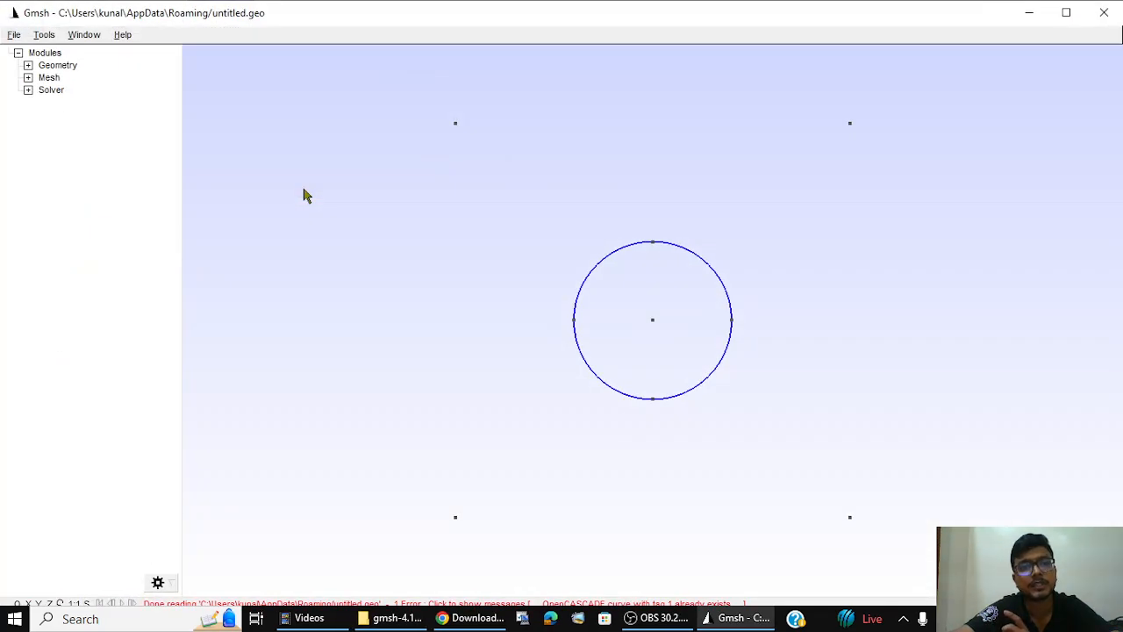
pyautogui.click(1104, 12)
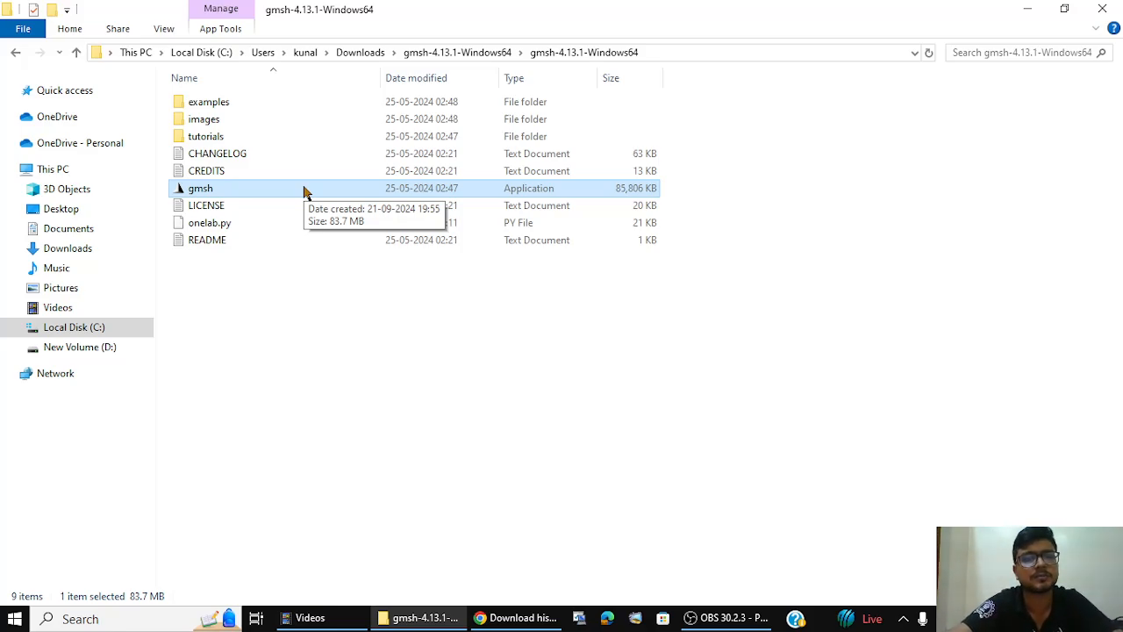
pyautogui.doubleClick(306, 191)
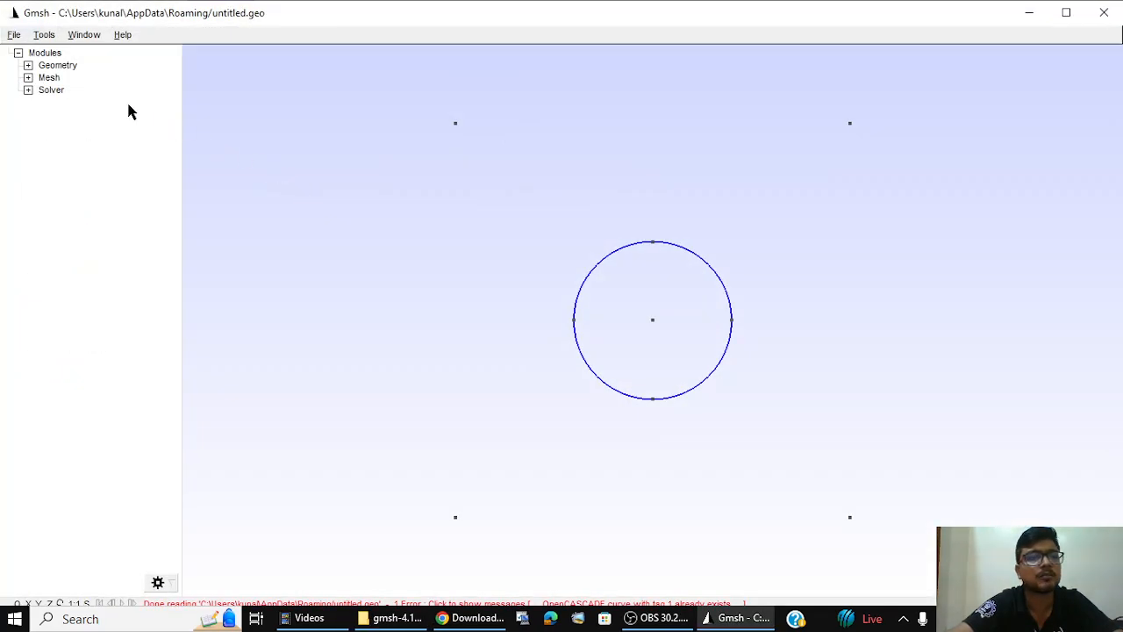
# Step: Create a new model file named Tutorial1 in the Downloads folder, using the .geo extension and the OpenCASCADE geometry kernel
pyautogui.click(14, 35)
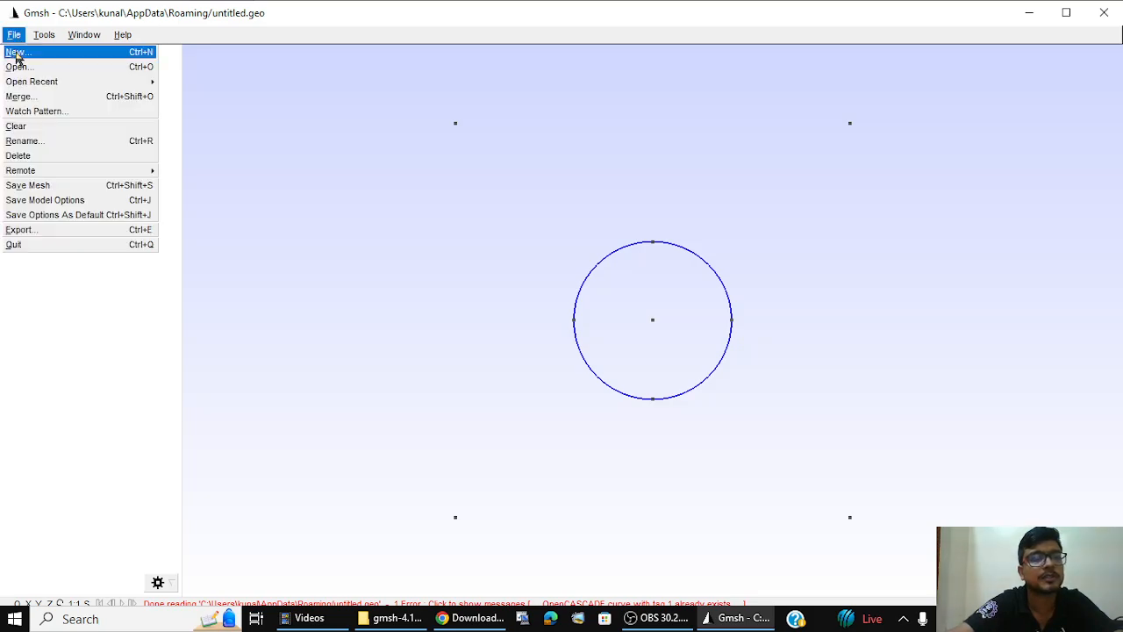
pyautogui.click(16, 53)
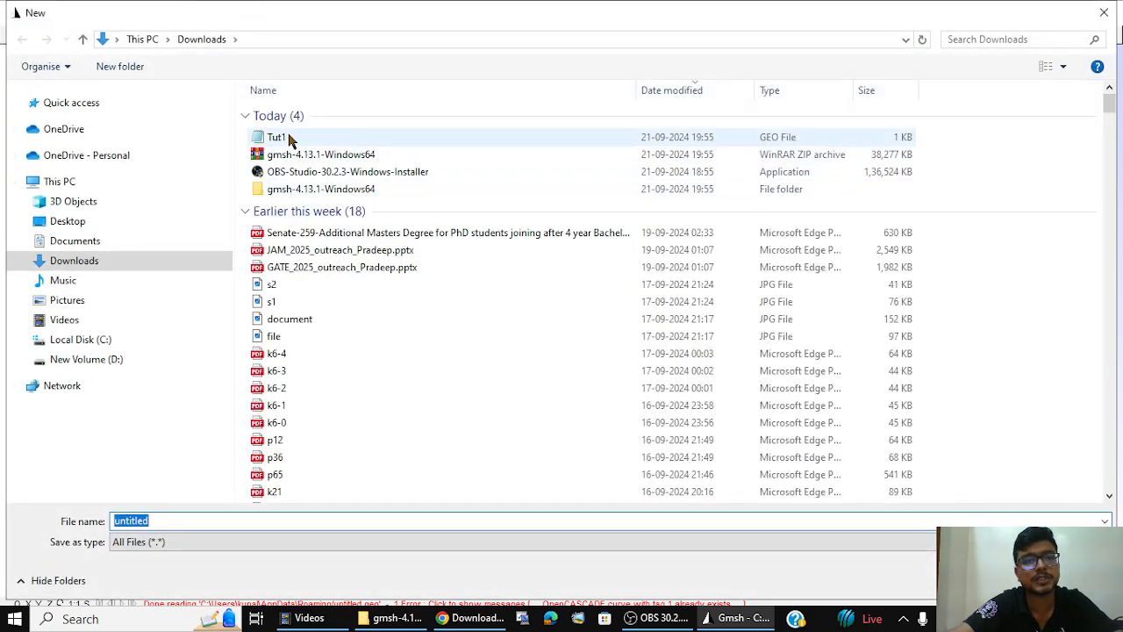
pyautogui.doubleClick(290, 141)
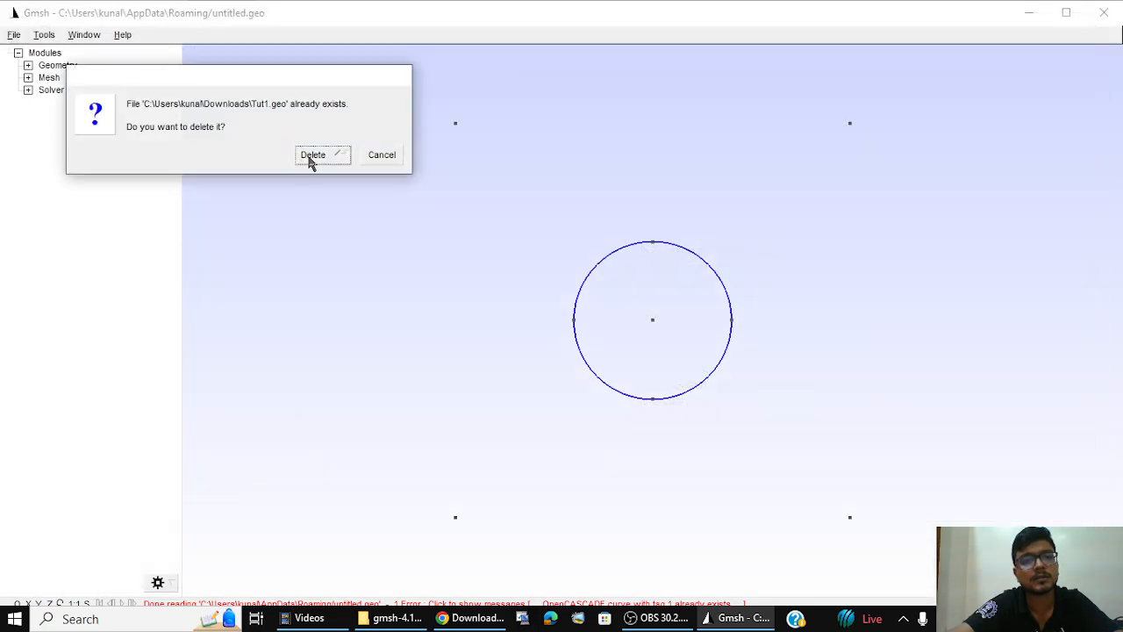
pyautogui.click(370, 153)
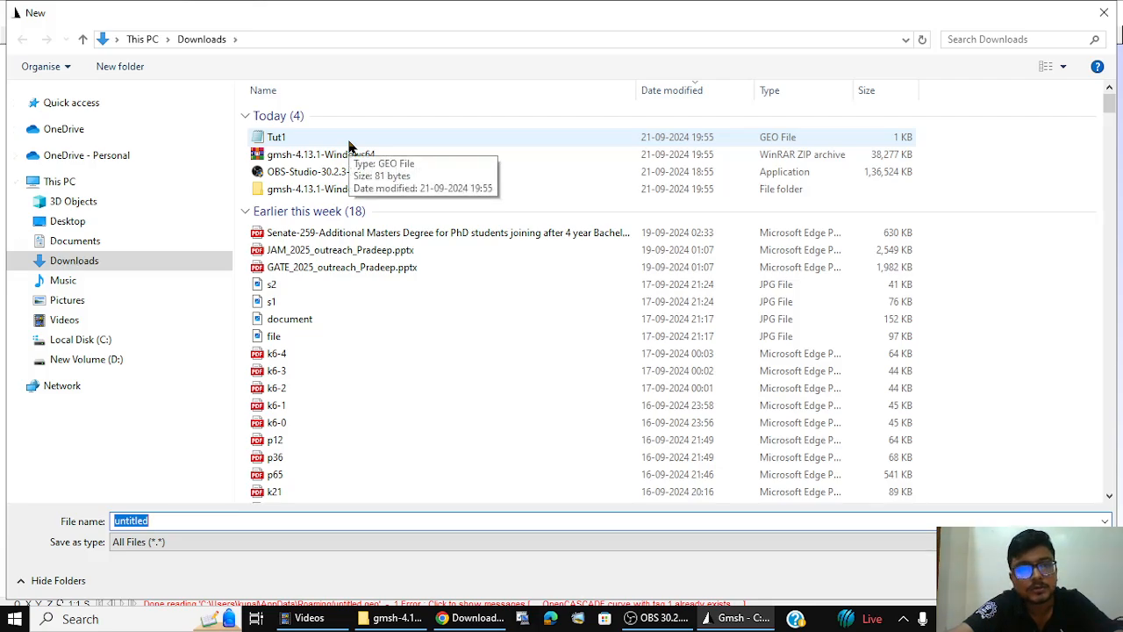
pyautogui.click(180, 519)
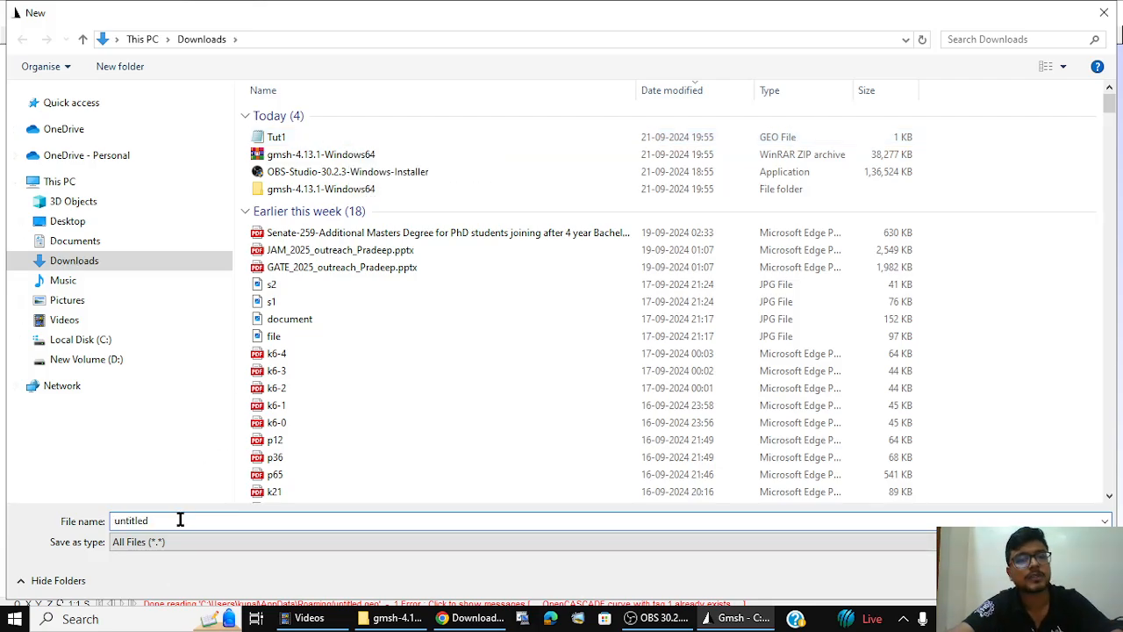
pyautogui.click(88, 521)
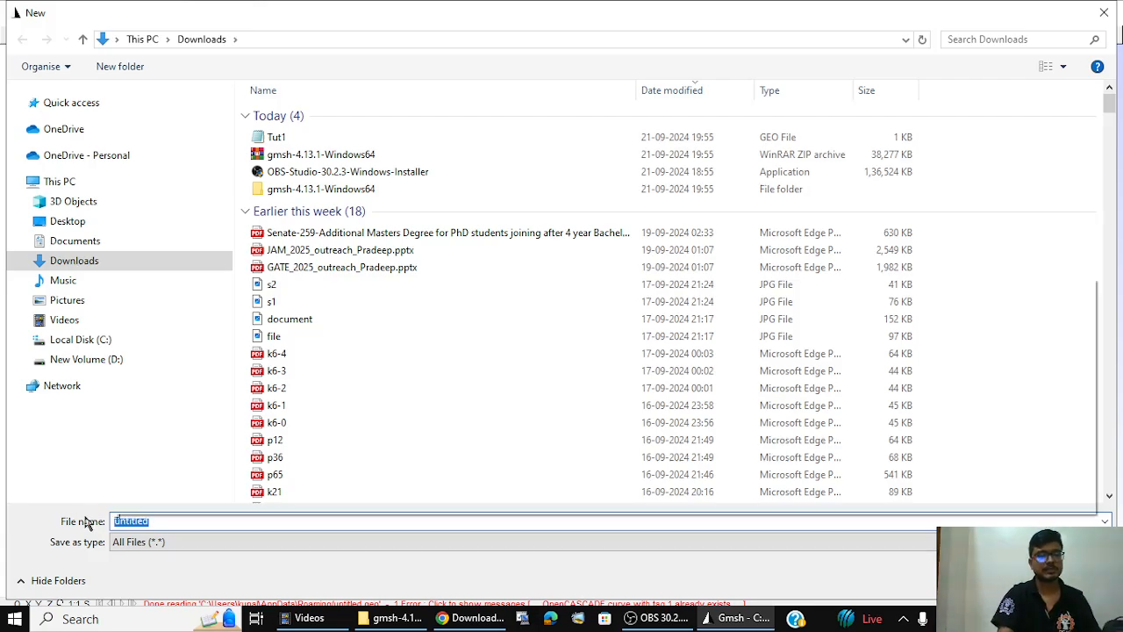
pyautogui.write('Tutorial')
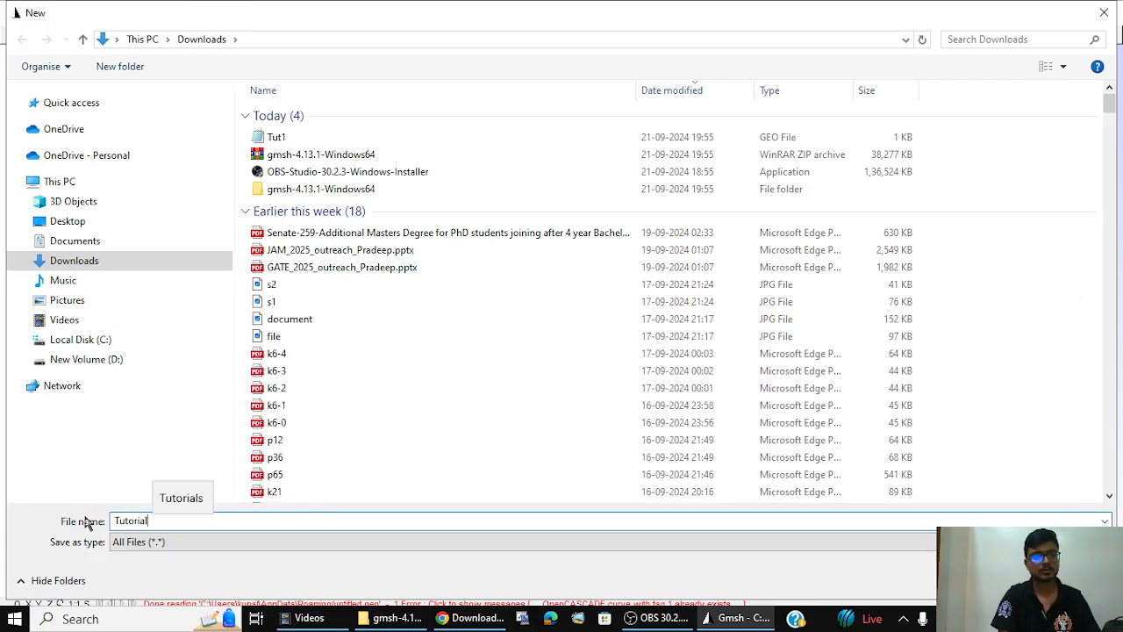
pyautogui.write('1')
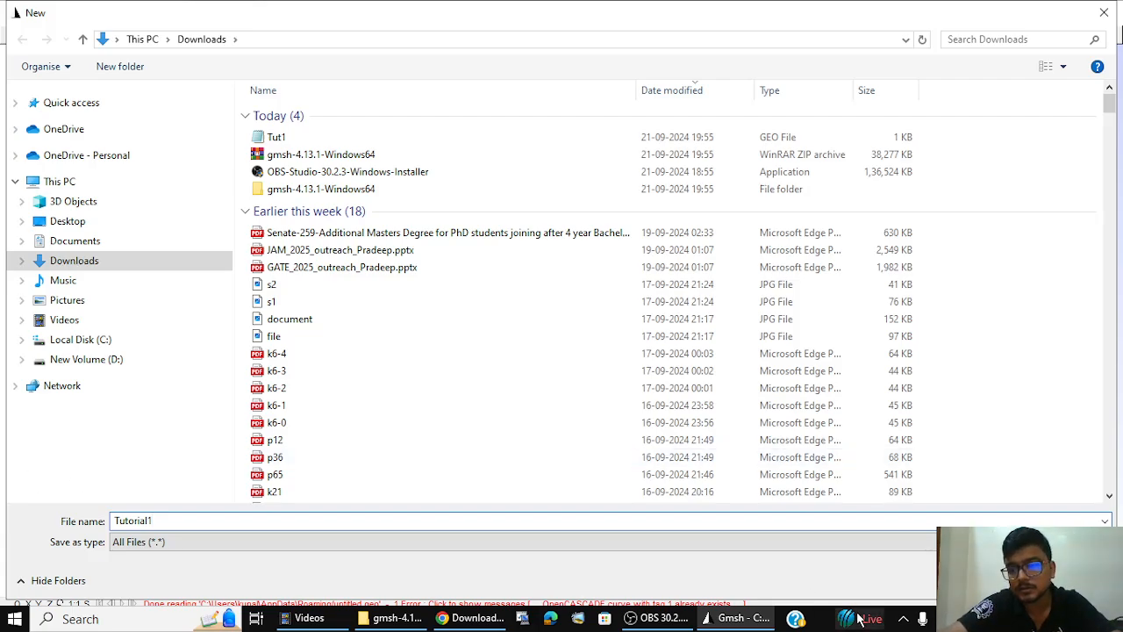
pyautogui.press('Return')
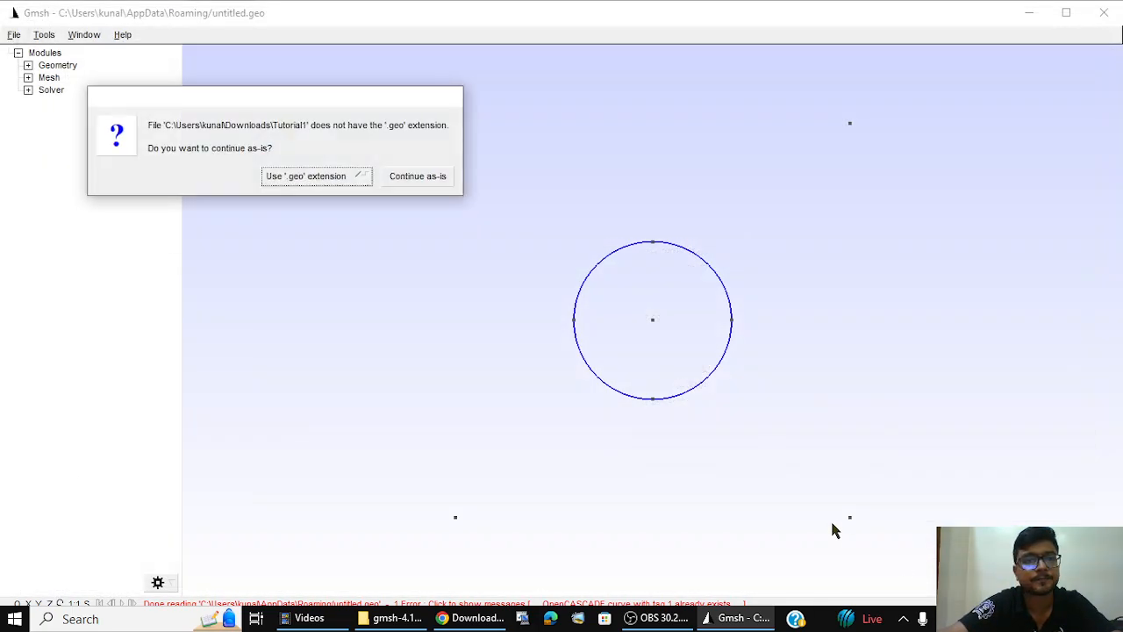
pyautogui.click(317, 176)
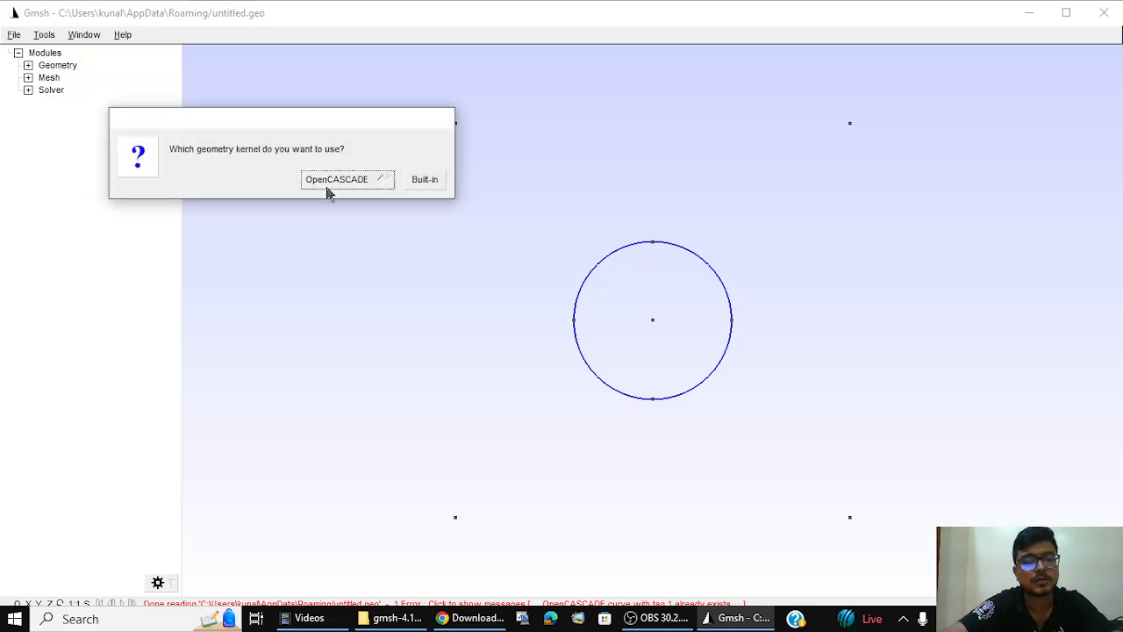
pyautogui.click(333, 180)
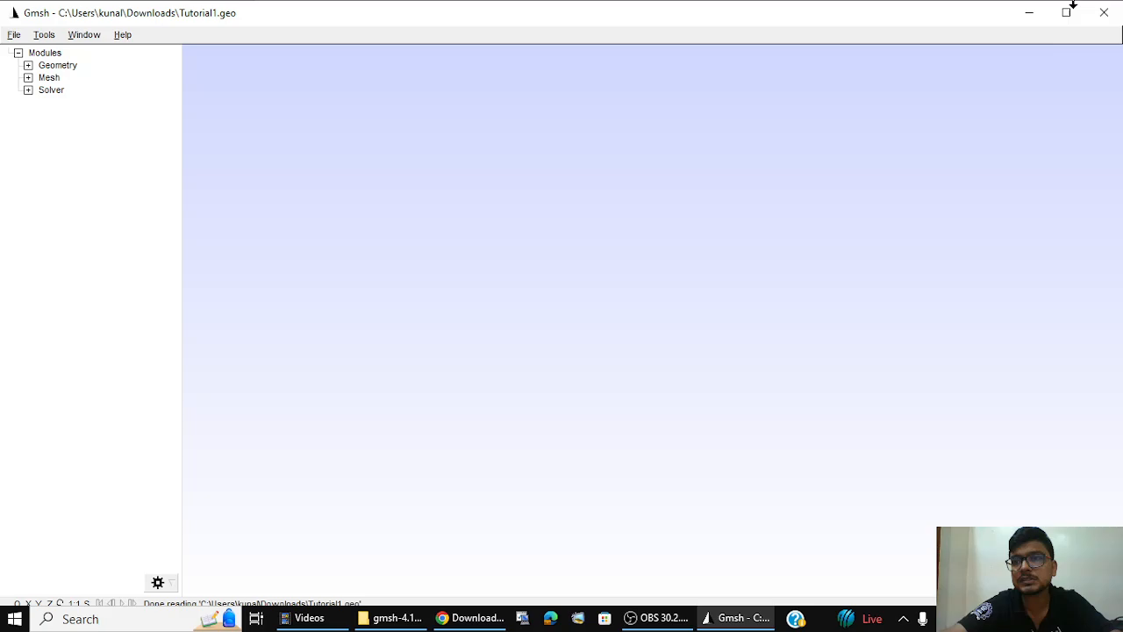
# Step: Minimize Gmsh and the folder window, return to the Gmsh website in Chrome, and review its introduction and download section
pyautogui.click(1028, 12)
pyautogui.click(1036, 9)
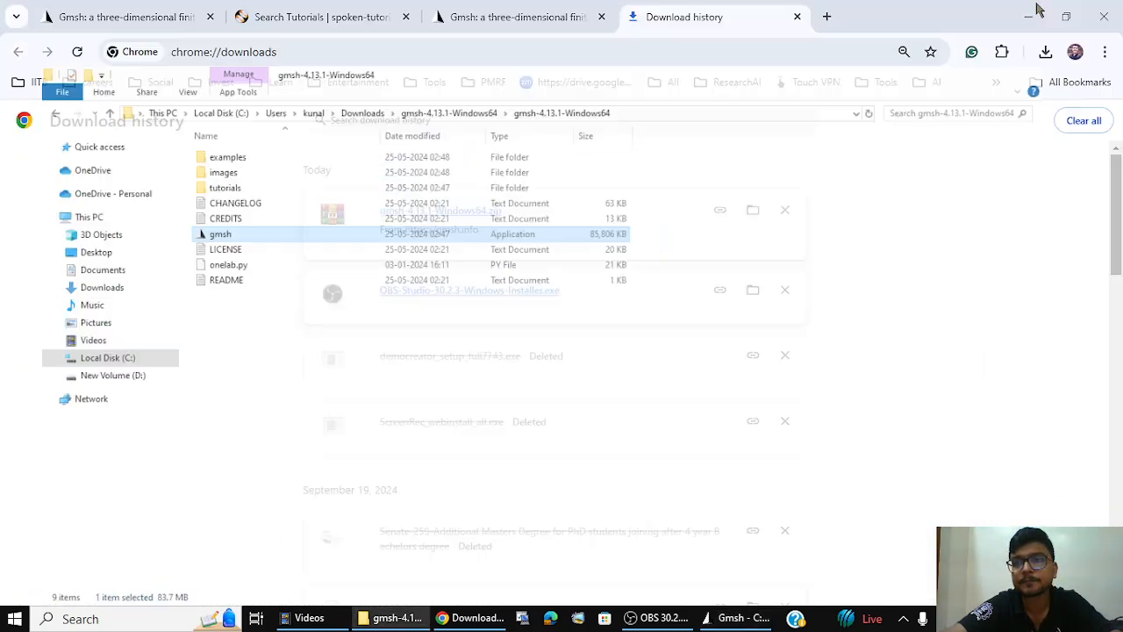
pyautogui.click(518, 17)
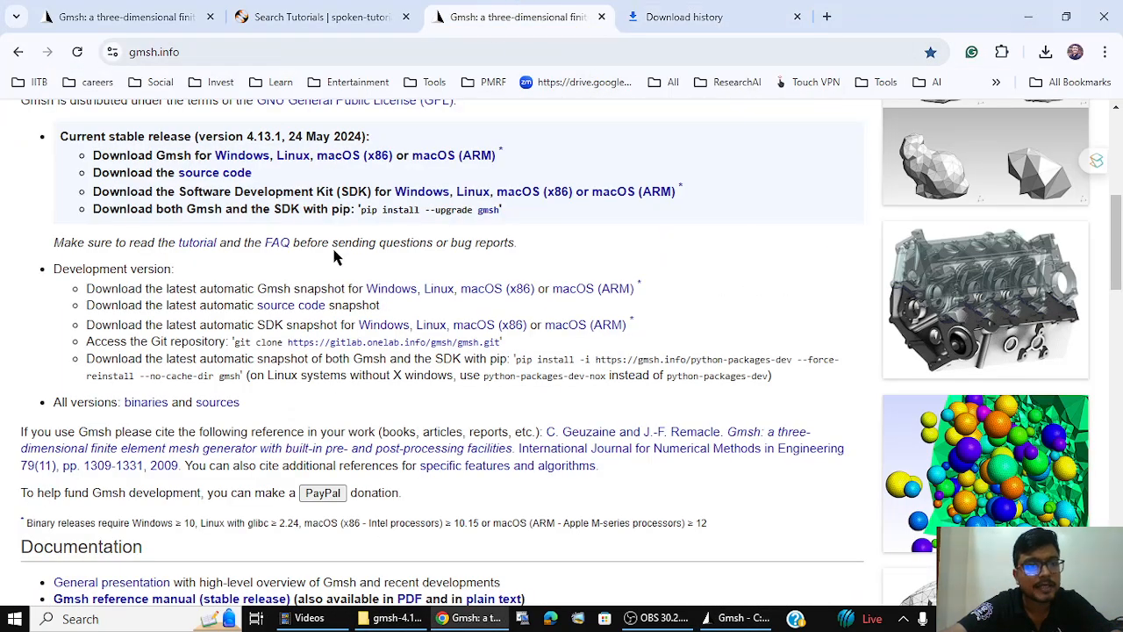
pyautogui.scroll(5, 338, 250)
pyautogui.scroll(-2, 336, 258)
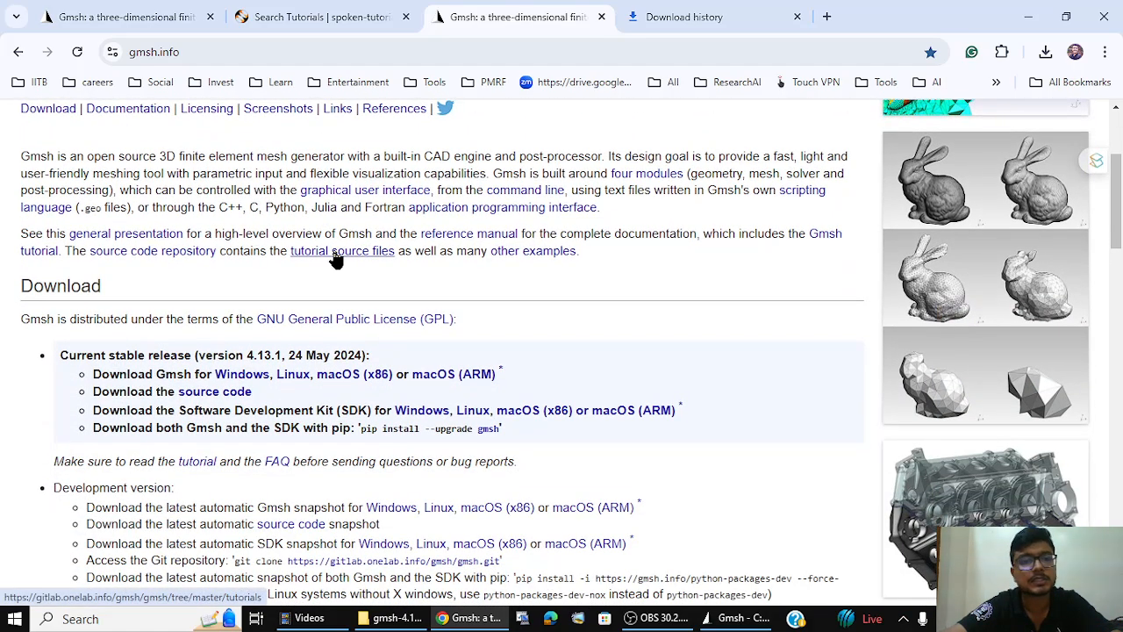
# Step: Review the Gmsh website's download options and its Documentation section, continuing through to the Links and References
pyautogui.scroll(-2, 336, 258)
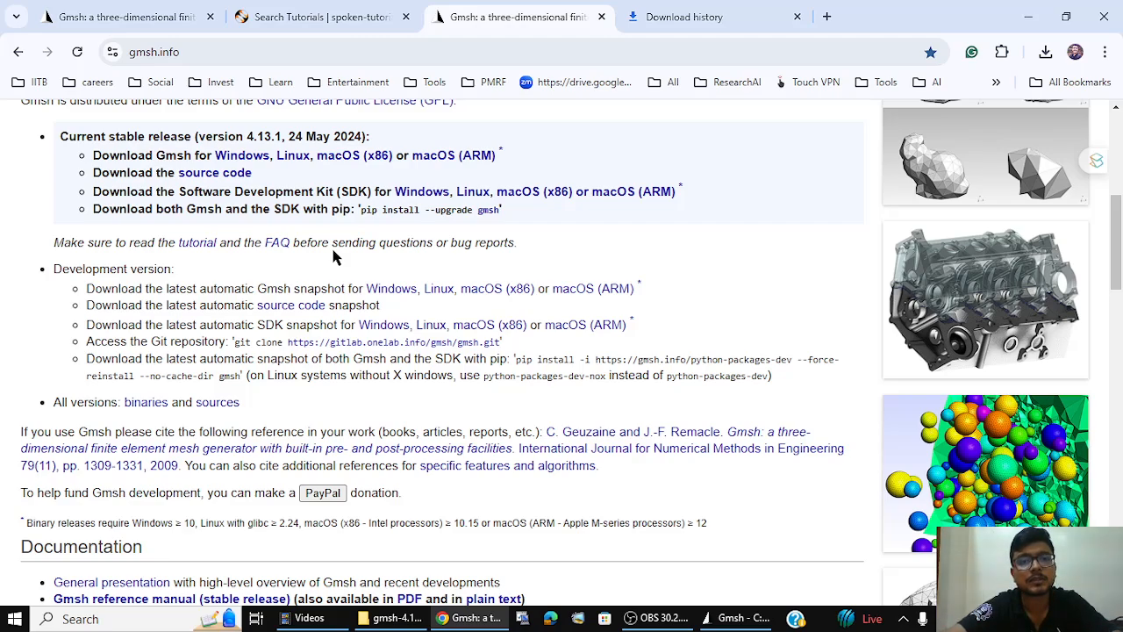
pyautogui.scroll(2, 334, 257)
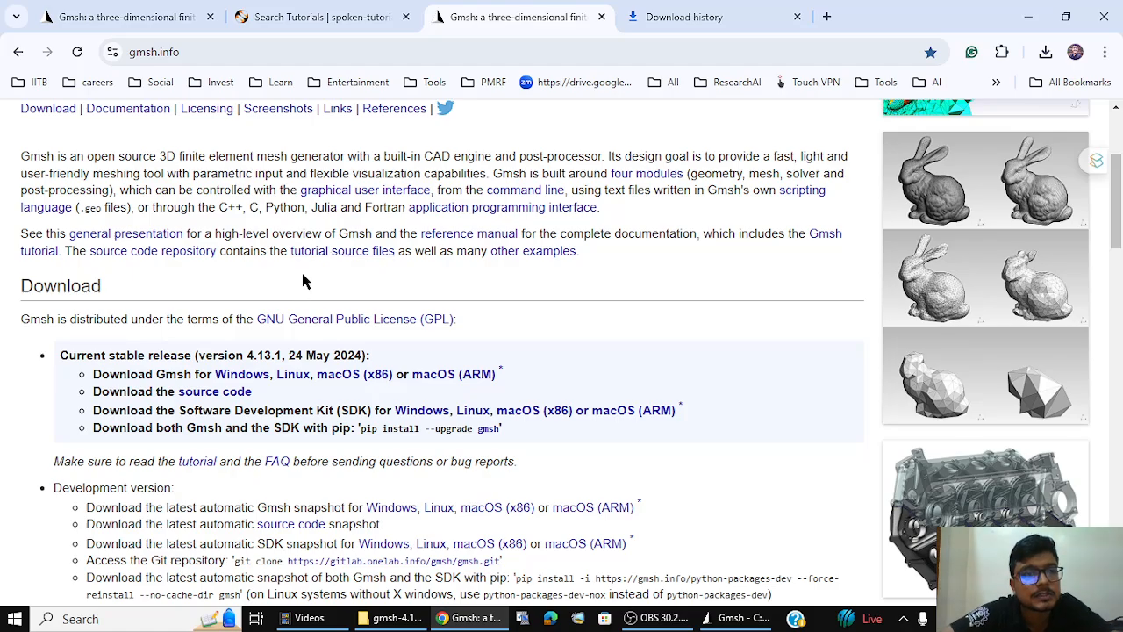
pyautogui.scroll(2, 301, 280)
pyautogui.click(122, 330)
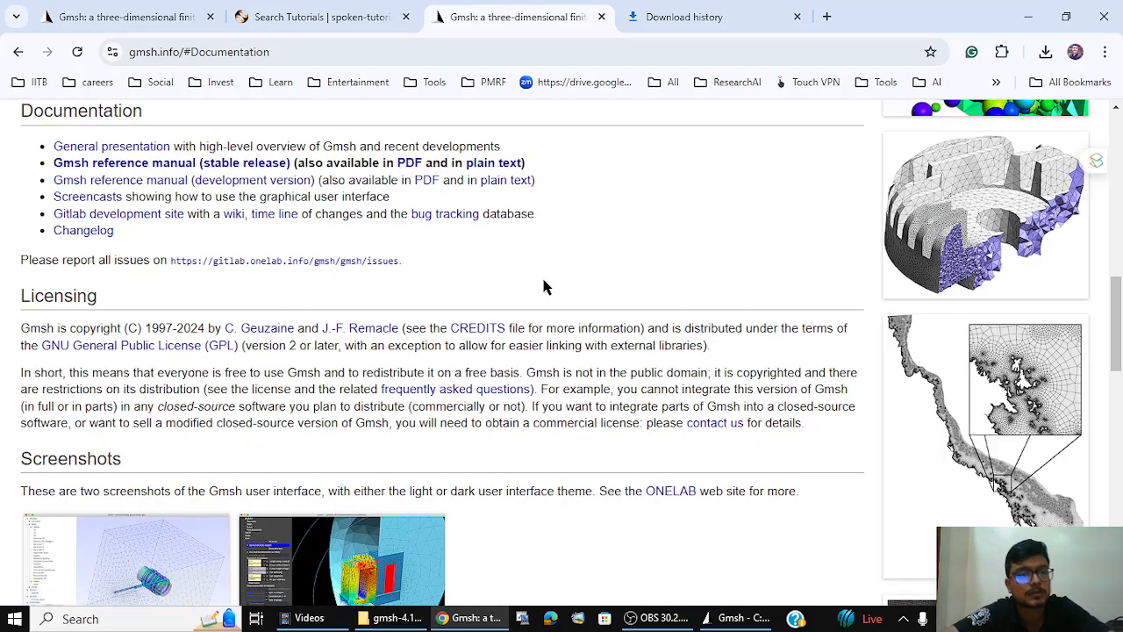
pyautogui.scroll(-8, 581, 299)
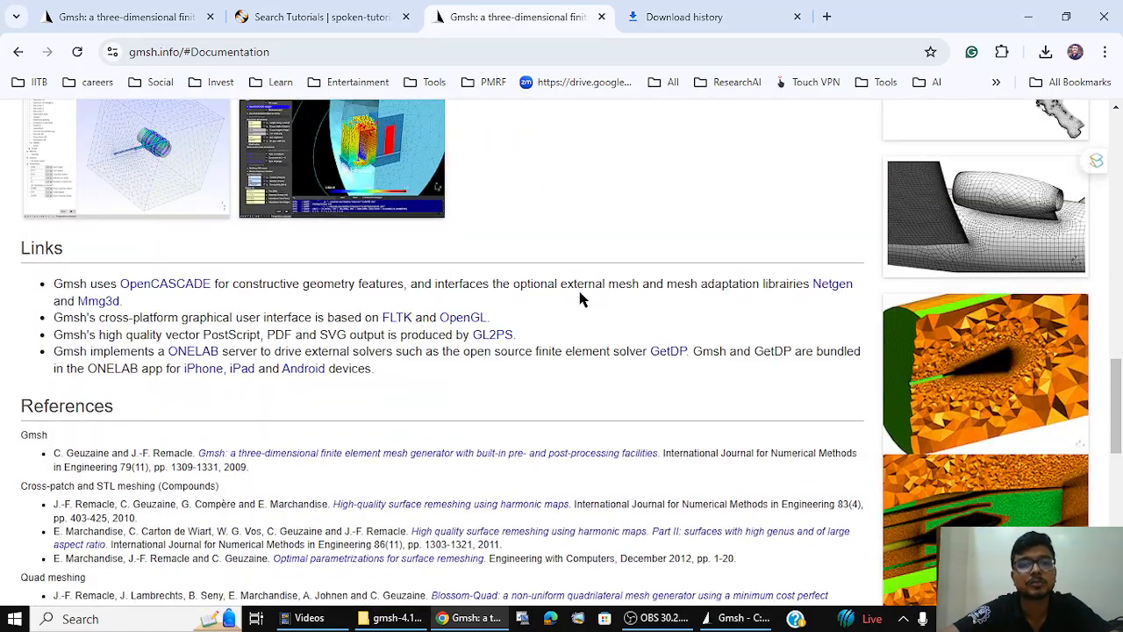
pyautogui.scroll(14, 581, 299)
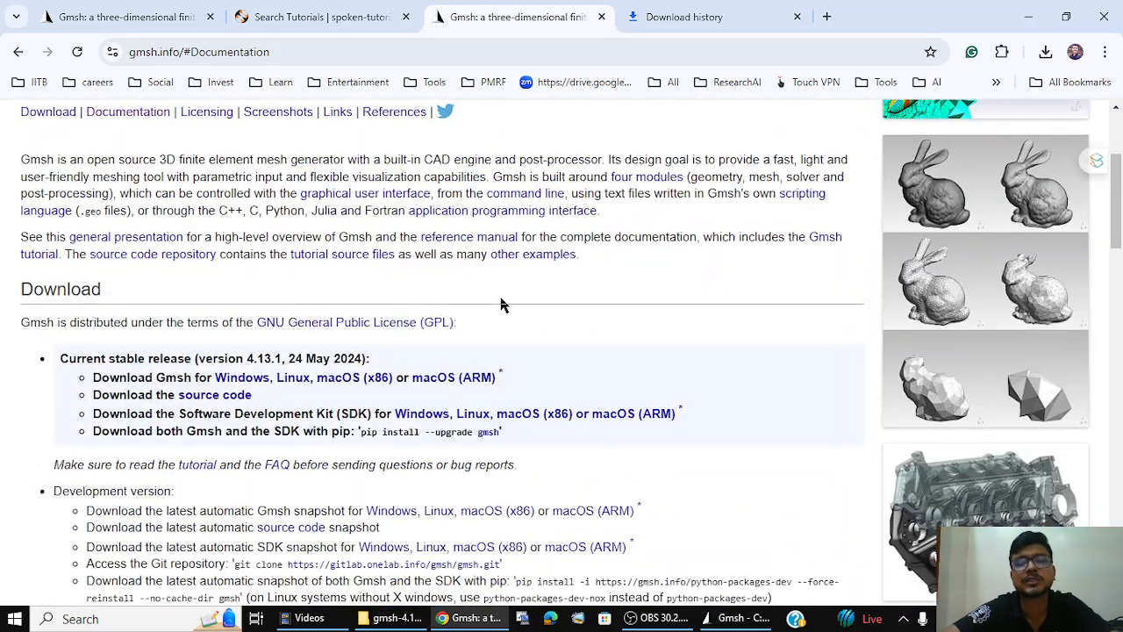
pyautogui.scroll(3, 513, 304)
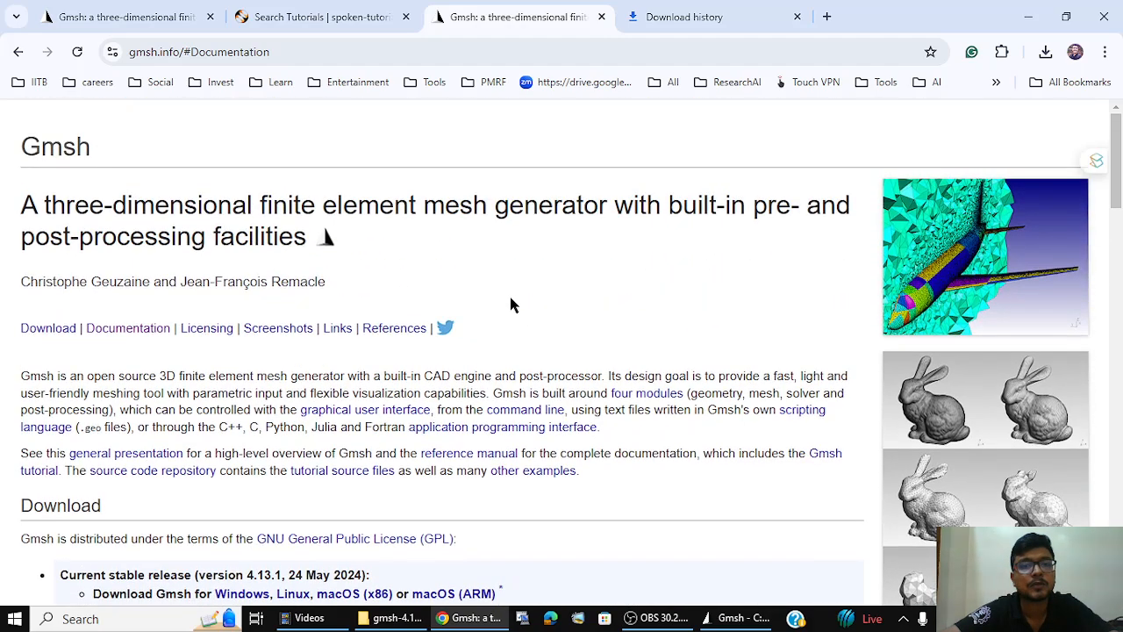
# Step: Examine the Gmsh homepage's headline about pre- and post-processing facilities and the introduction below it
pyautogui.moveTo(306, 238); pyautogui.dragTo(5, 223)
pyautogui.click(471, 232)
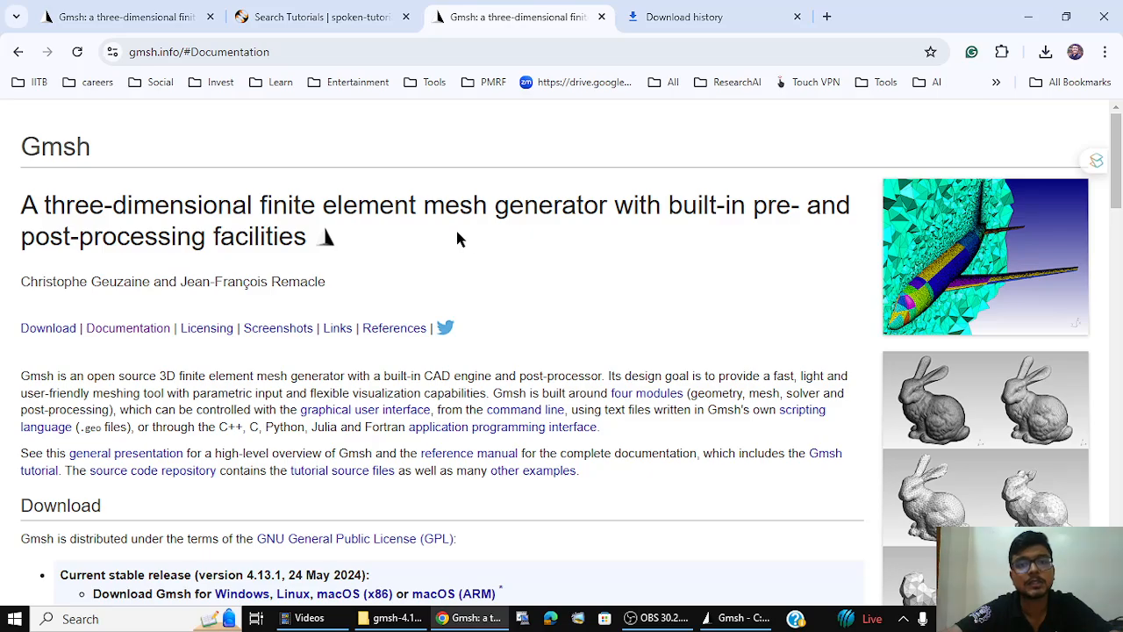
pyautogui.scroll(-5, 346, 275)
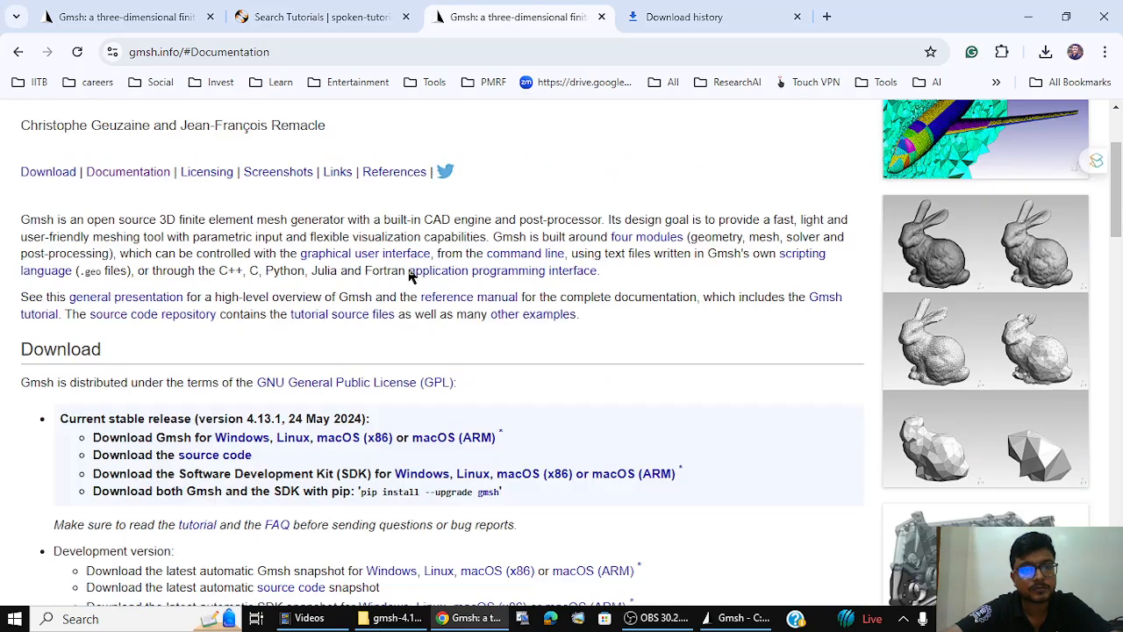
pyautogui.scroll(5, 578, 359)
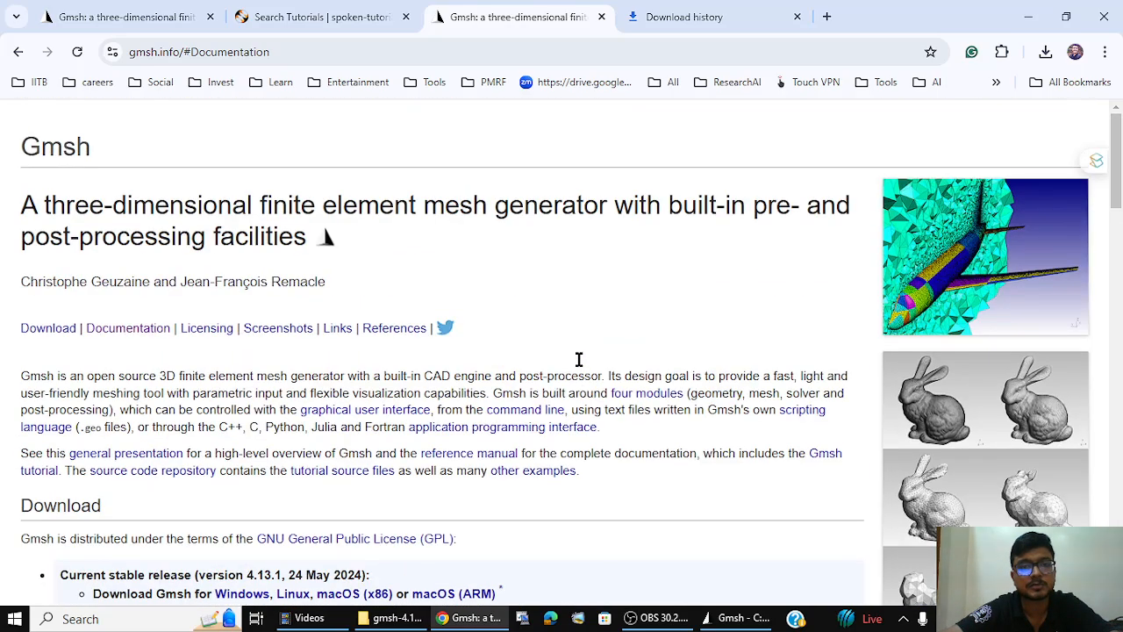
# Step: Switch to the Spoken Tutorial search page and look through the OpenFOAM version 7 series description and its list of English tutorials
pyautogui.click(334, 18)
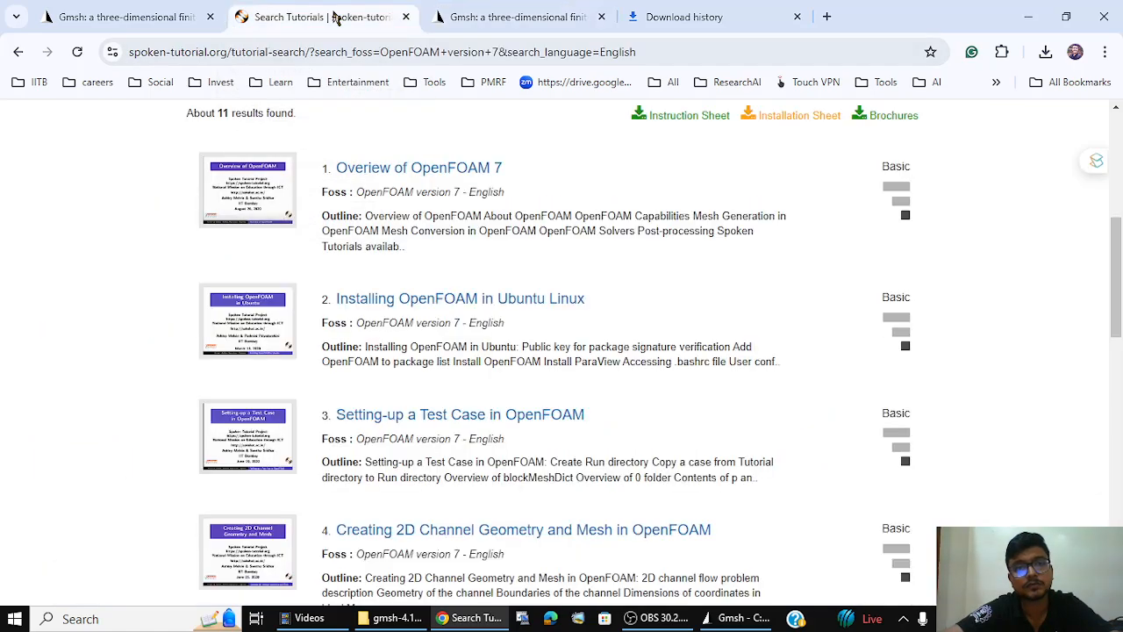
pyautogui.scroll(5, 413, 276)
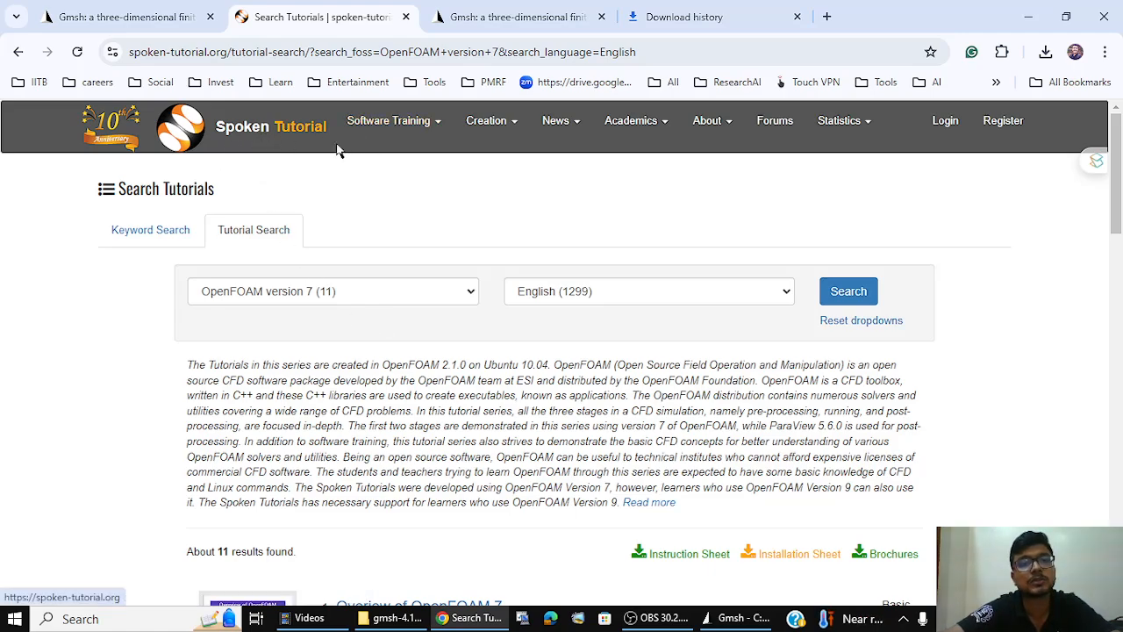
pyautogui.scroll(-5, 605, 230)
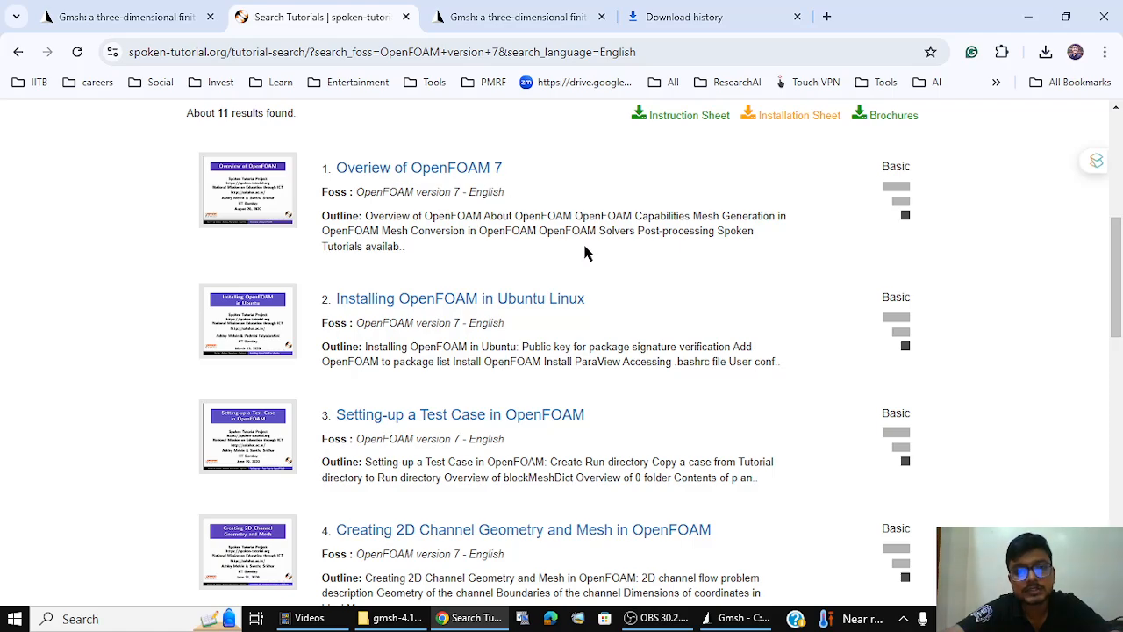
pyautogui.scroll(-5, 587, 252)
pyautogui.scroll(-3, 586, 253)
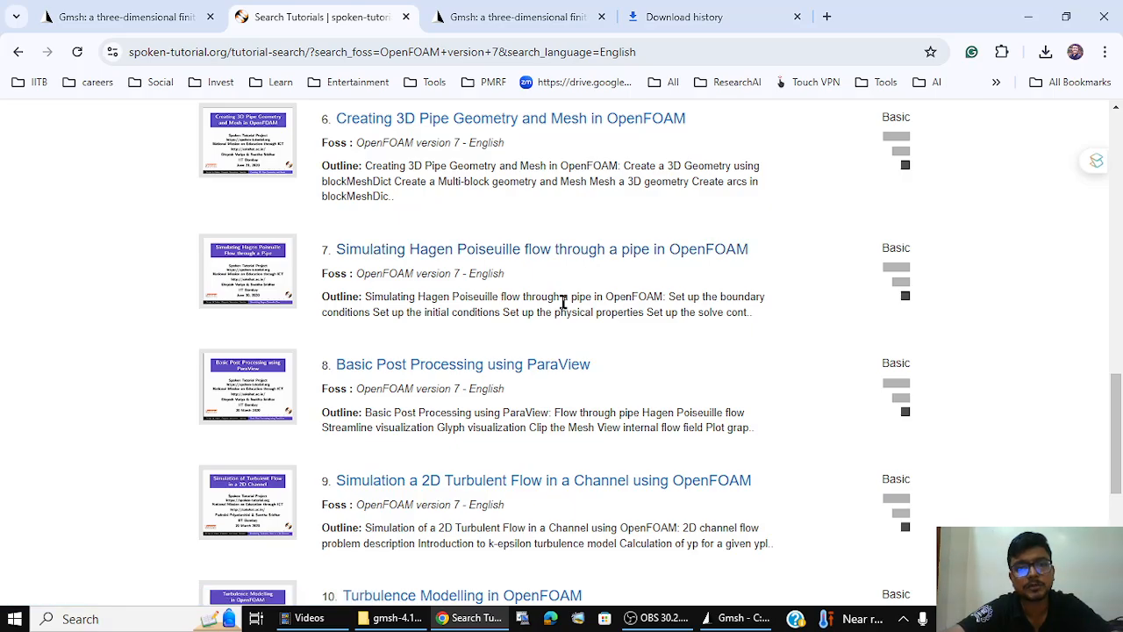
pyautogui.scroll(-5, 563, 302)
pyautogui.scroll(15, 563, 302)
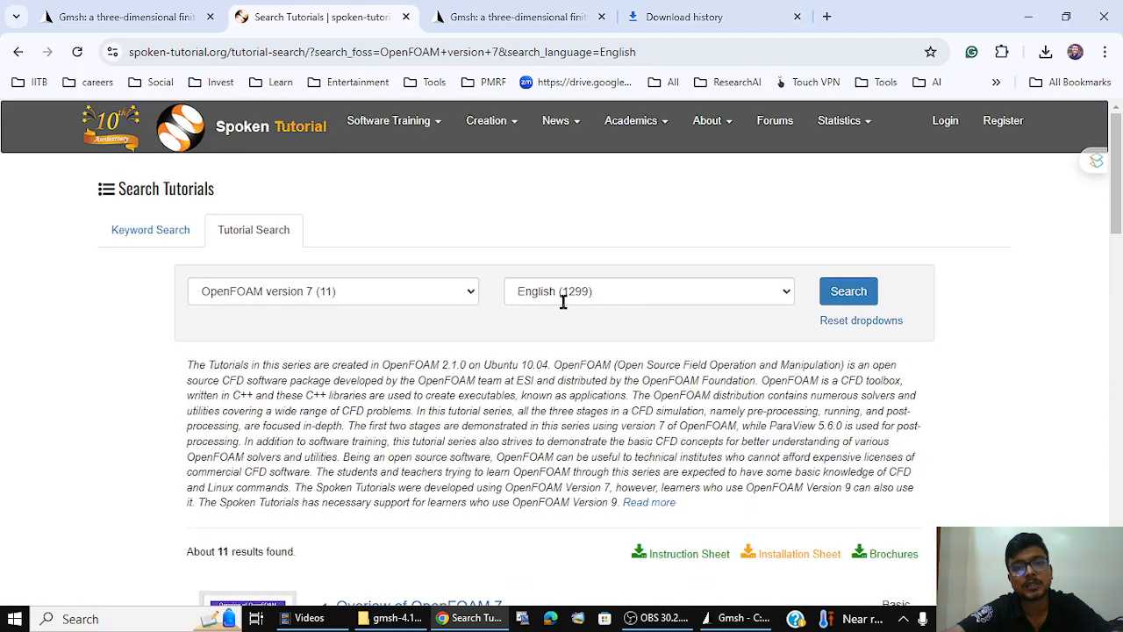
pyautogui.scroll(-5, 511, 210)
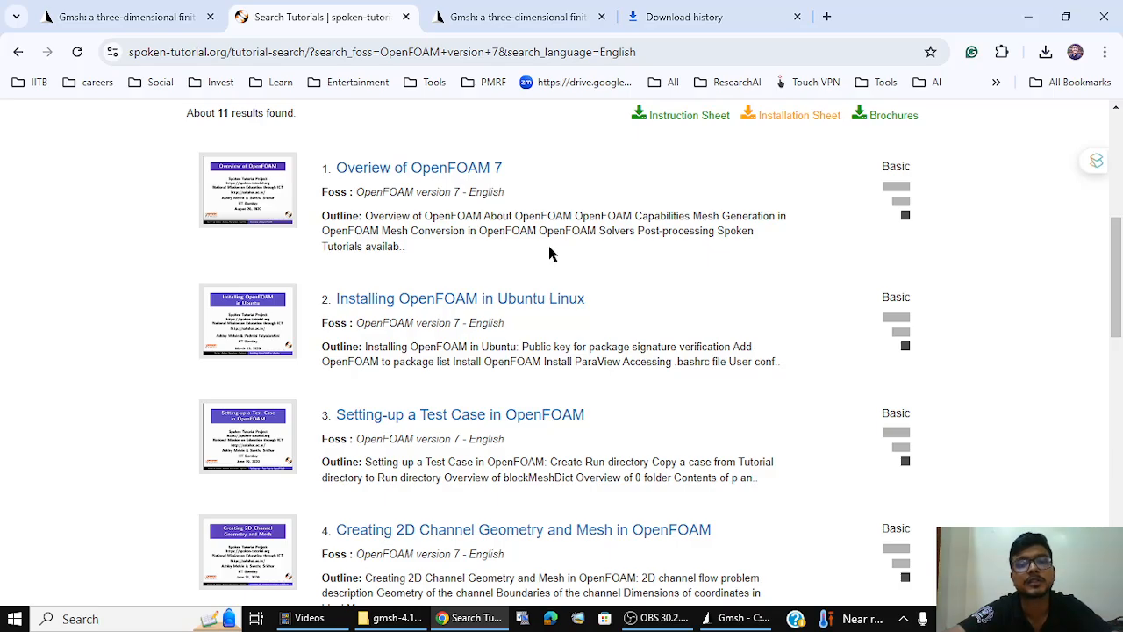
pyautogui.scroll(5, 549, 253)
pyautogui.scroll(-5, 550, 253)
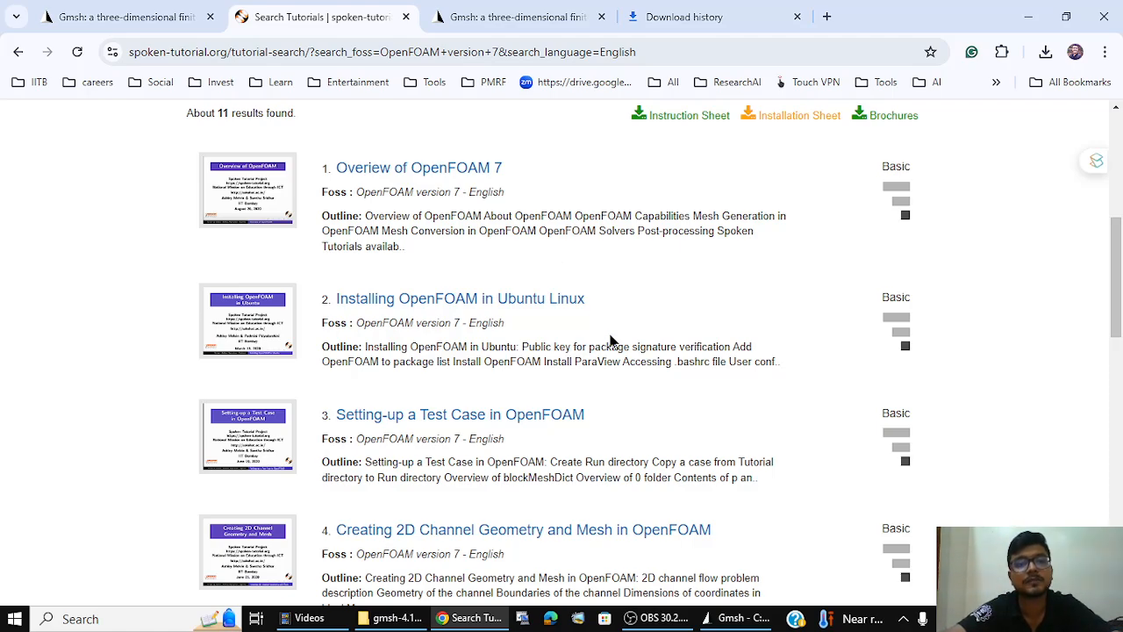
pyautogui.click(675, 625)
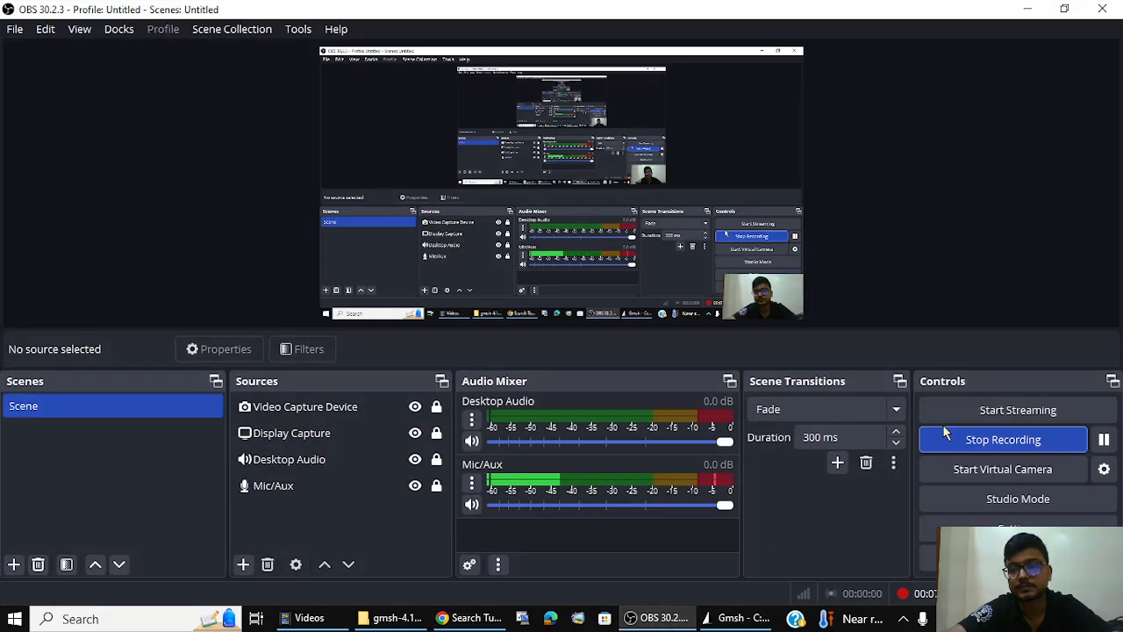